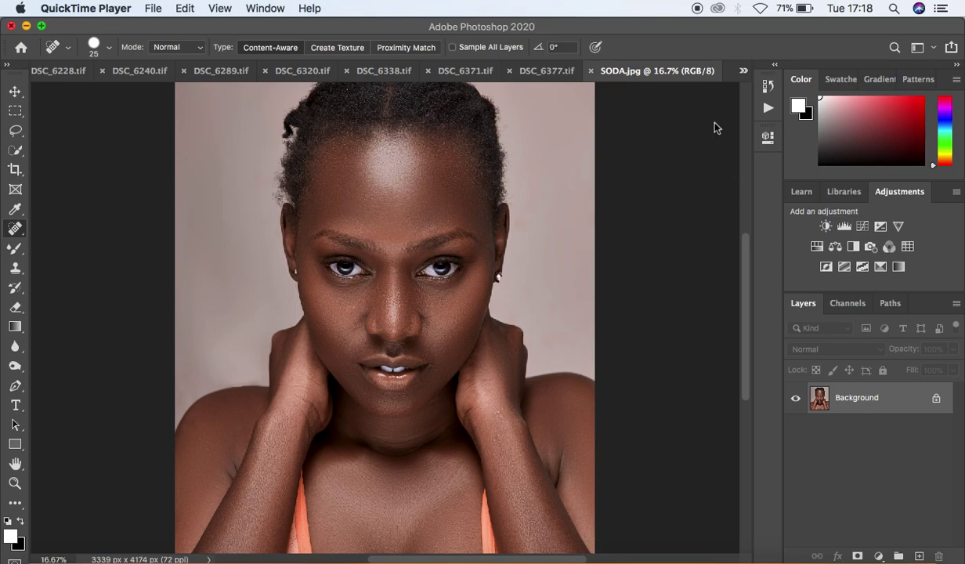
Step: Show the Actions panel listing the DODGE AND BURN set with its DNB action
click(769, 89)
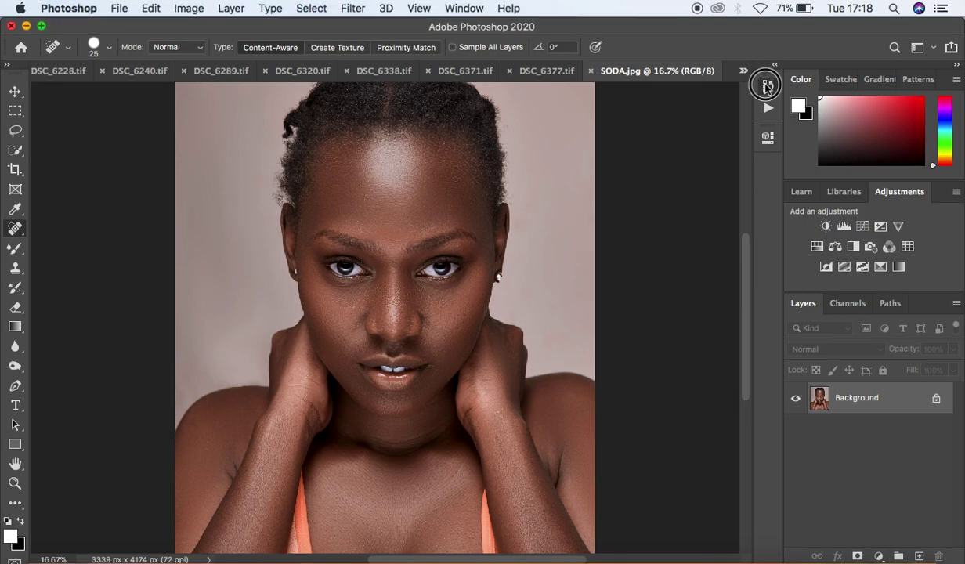
click(640, 86)
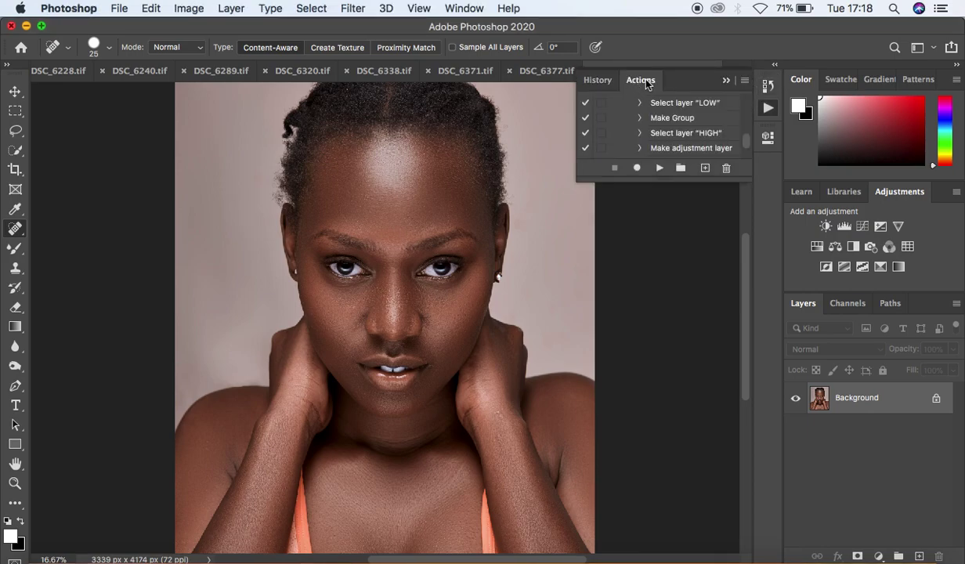
click(464, 7)
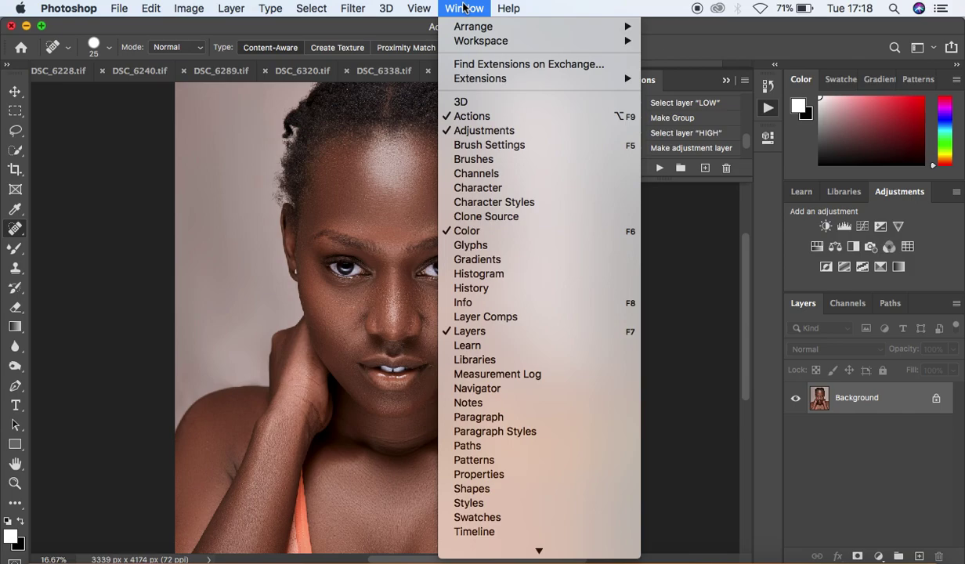
click(490, 116)
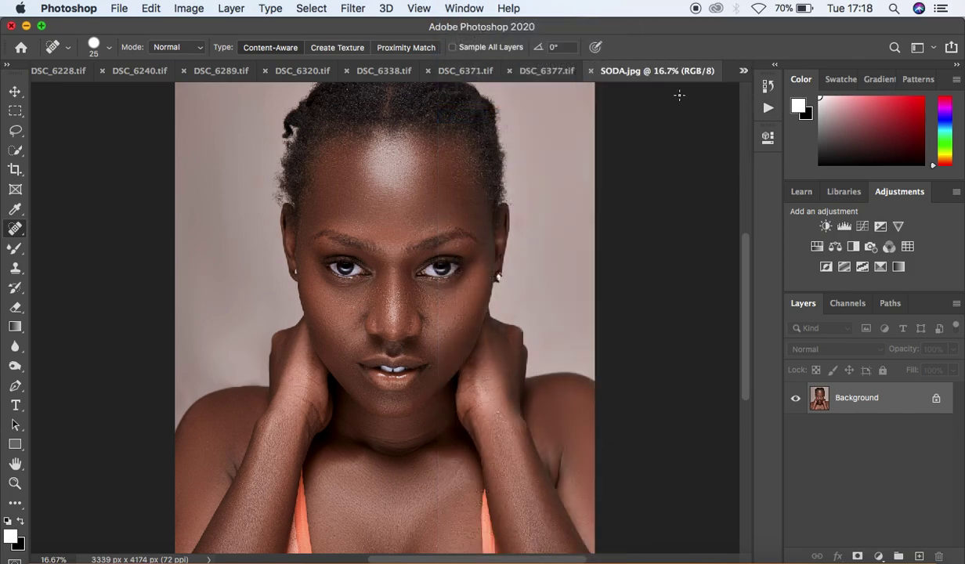
click(744, 72)
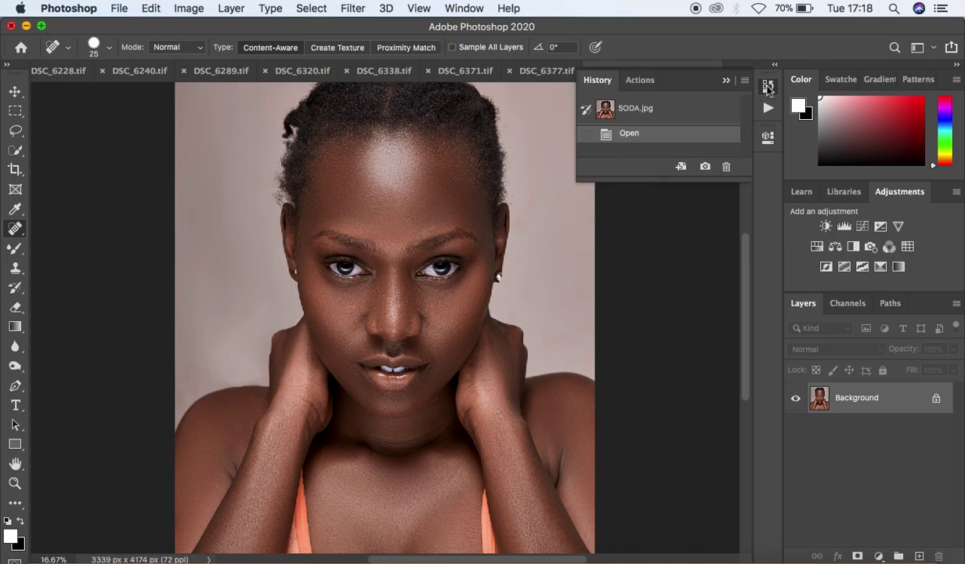
click(639, 81)
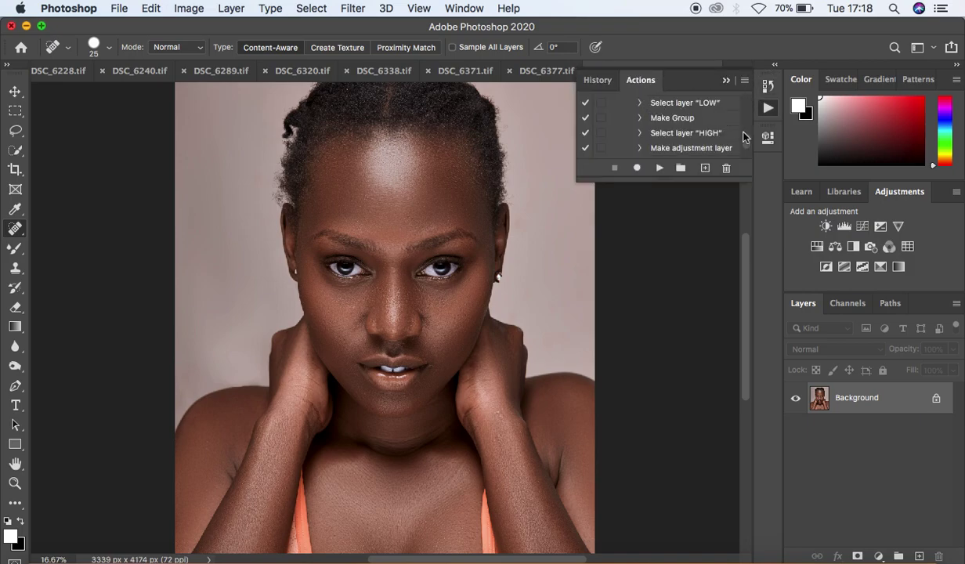
scroll(745, 138, down, 3)
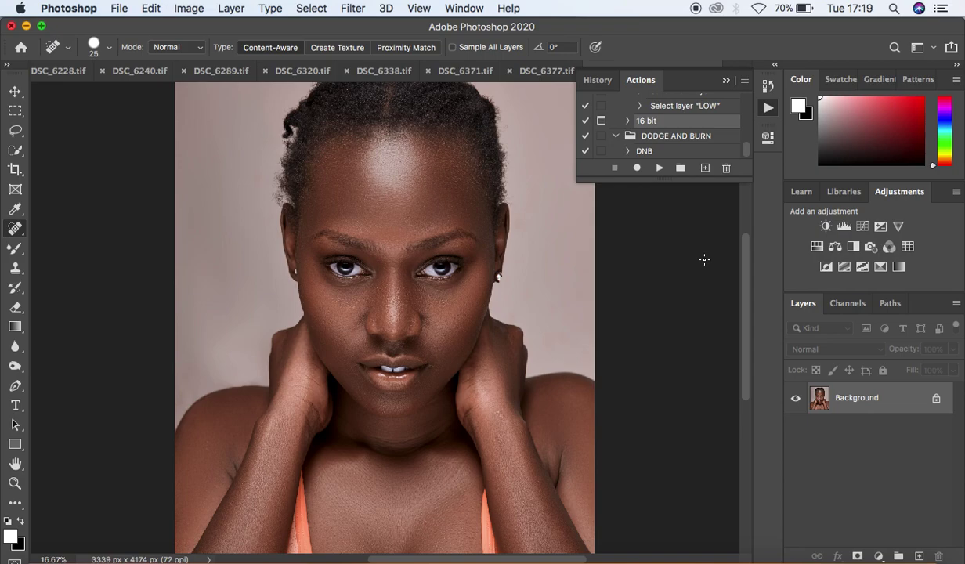
Step: Add a new action set called TUTORIAL to the Actions panel
click(682, 169)
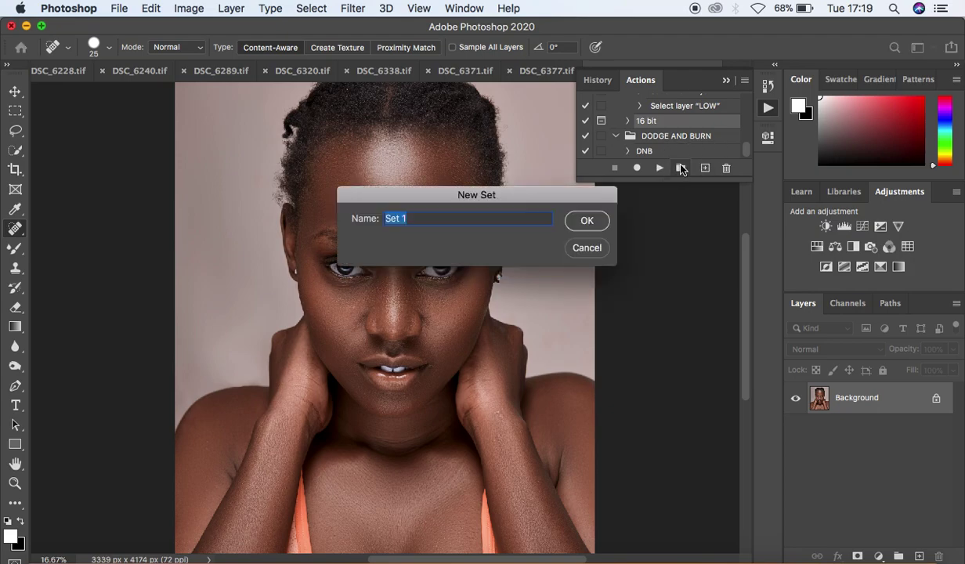
drag(551, 198, 520, 169)
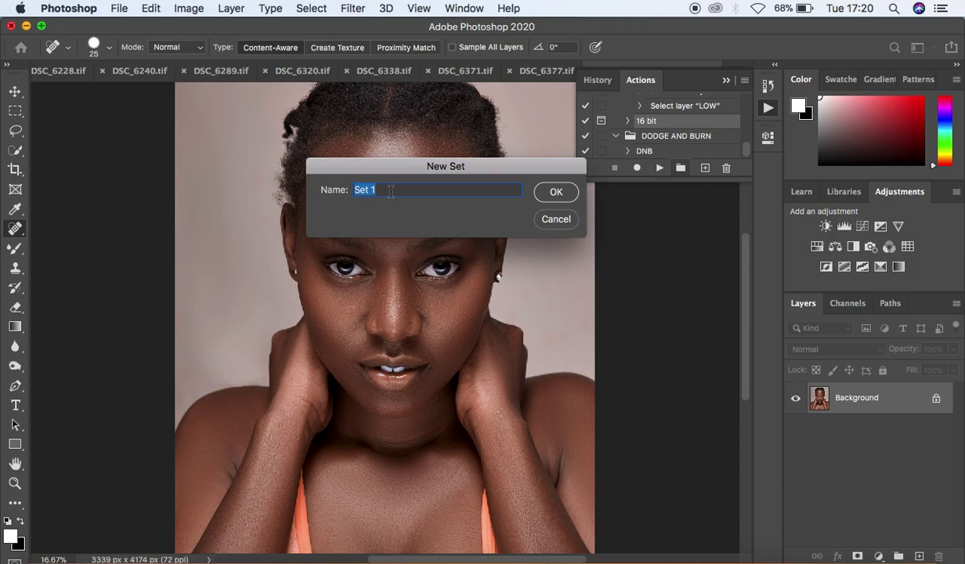
text(TUTORIAL)
click(548, 192)
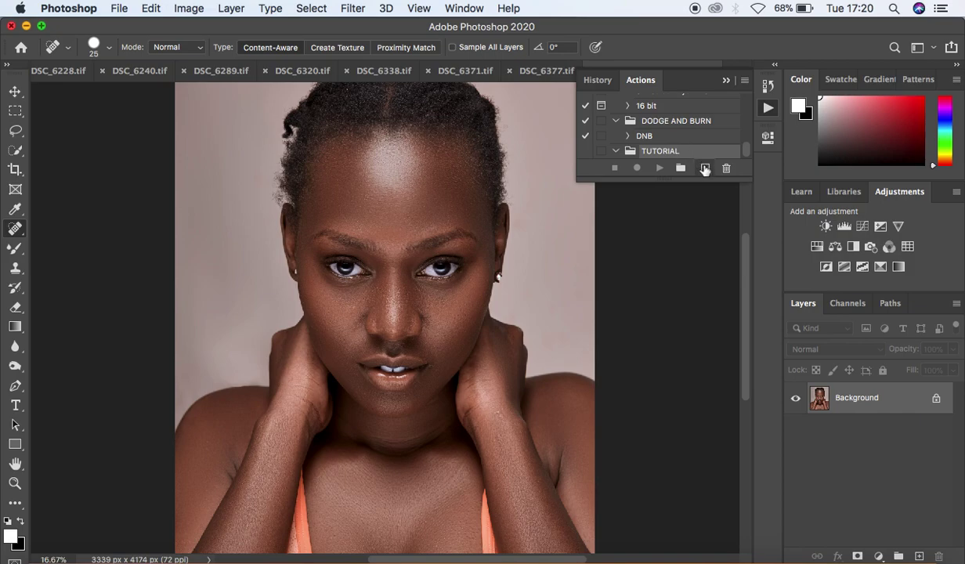
Step: Start a new action and name it FS 8bit
click(705, 170)
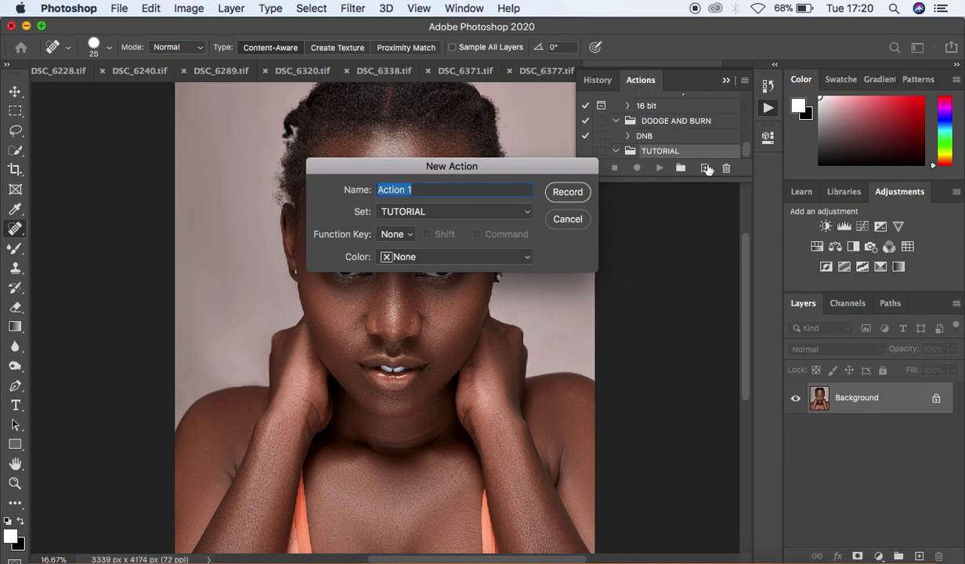
drag(532, 160, 533, 148)
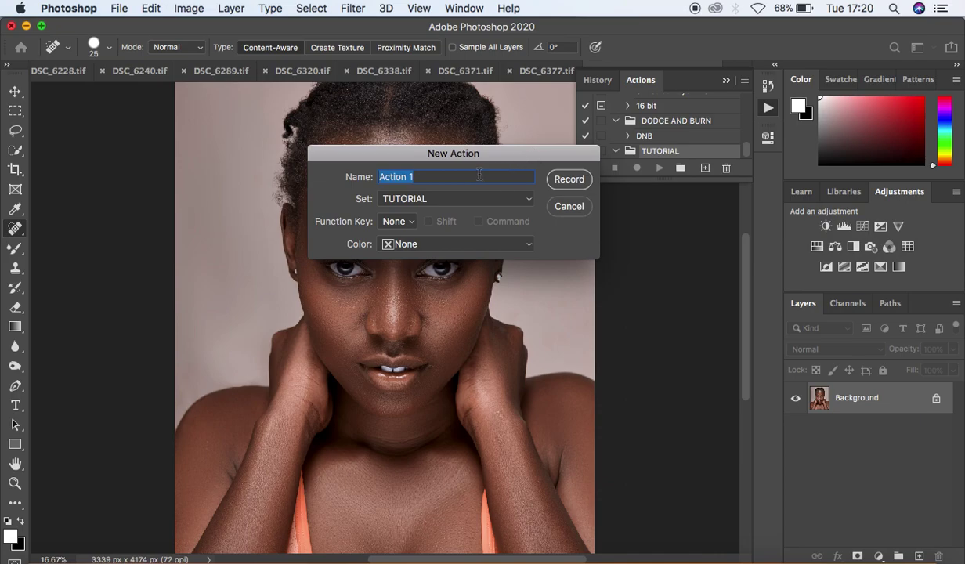
text(f)
key(BackSpace)
text(FS 8BIT)
key(BackSpace)
key(BackSpace)
key(BackSpace)
text(bit)
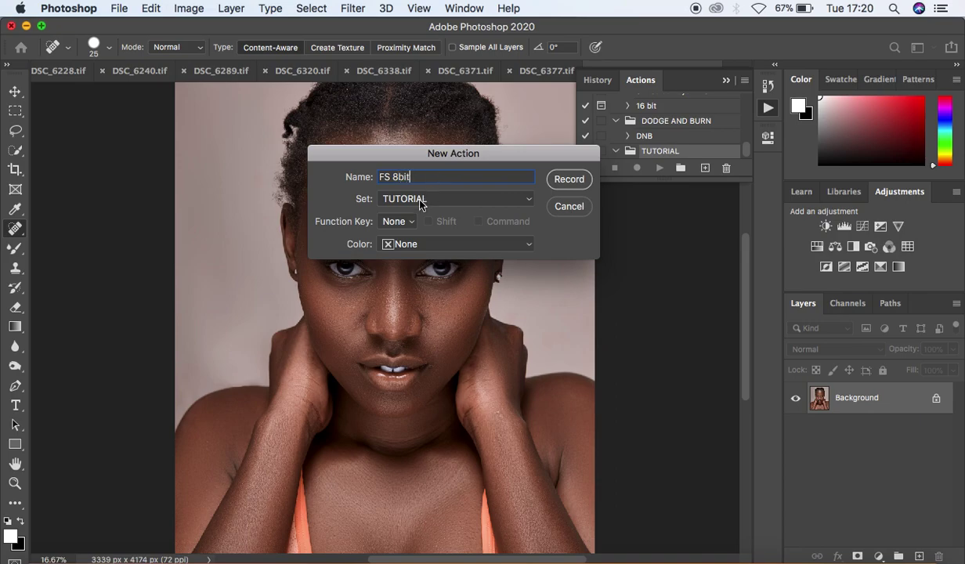
Step: Keep it in the TUTORIAL set with a Shift+F1 shortcut and red colour, then begin recording
click(440, 199)
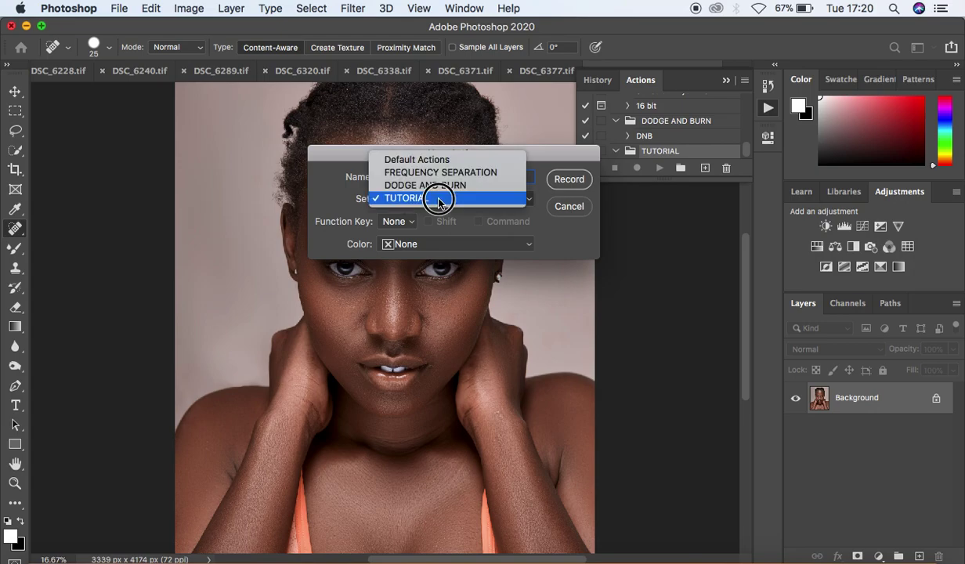
click(439, 199)
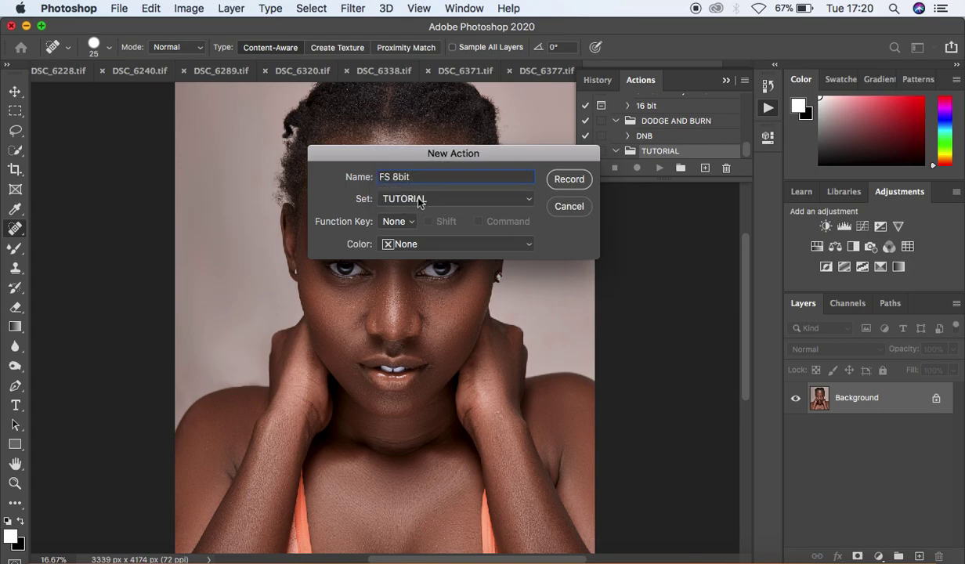
click(408, 223)
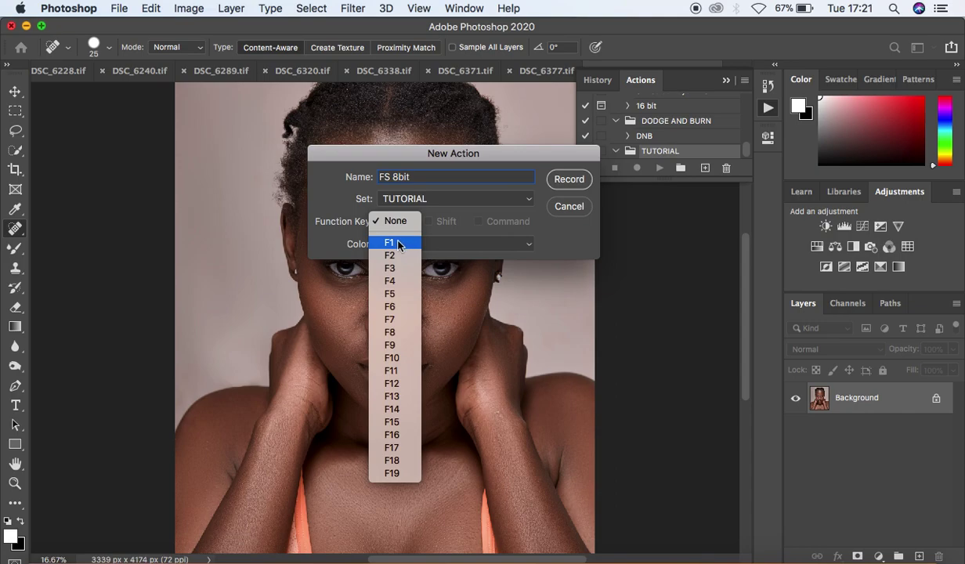
click(398, 244)
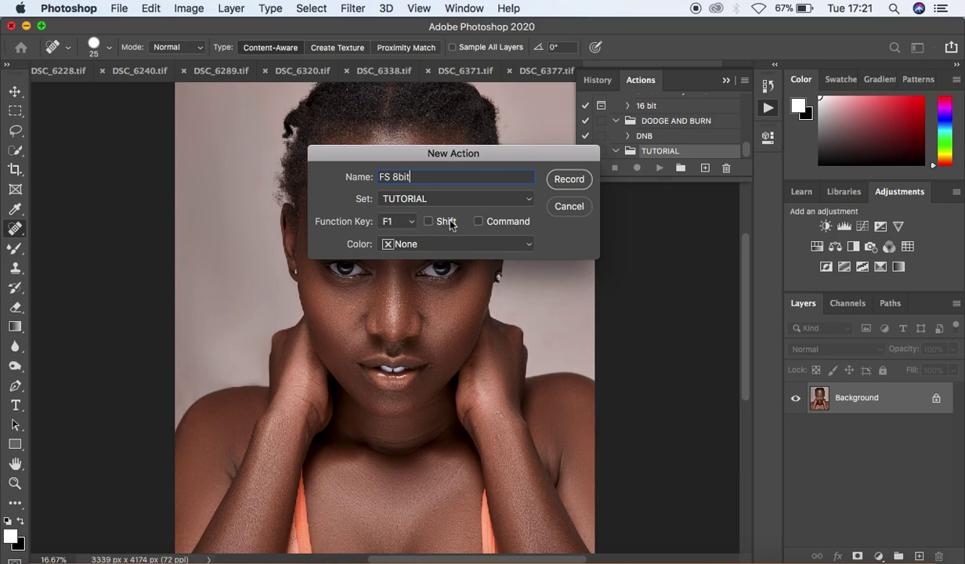
click(428, 222)
click(472, 246)
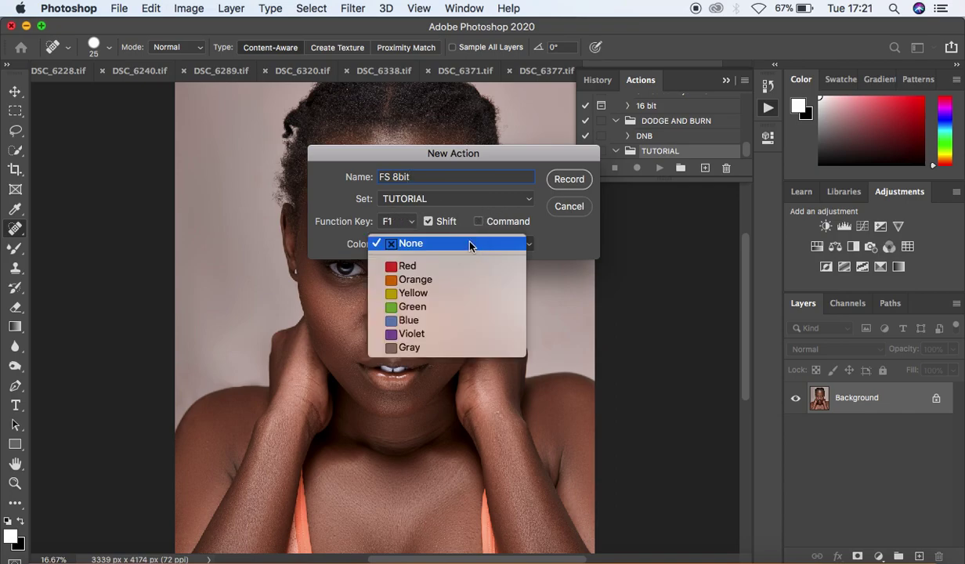
click(444, 270)
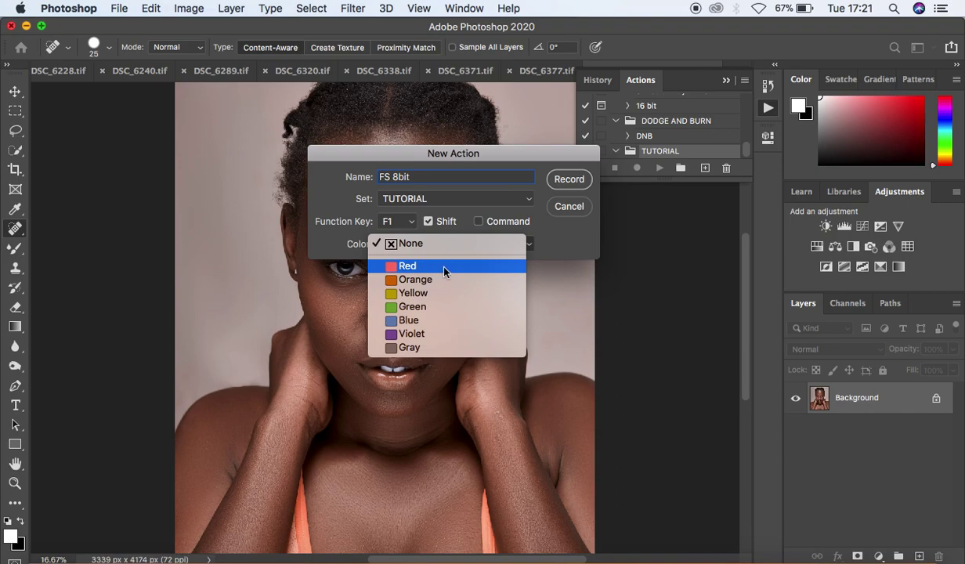
click(570, 180)
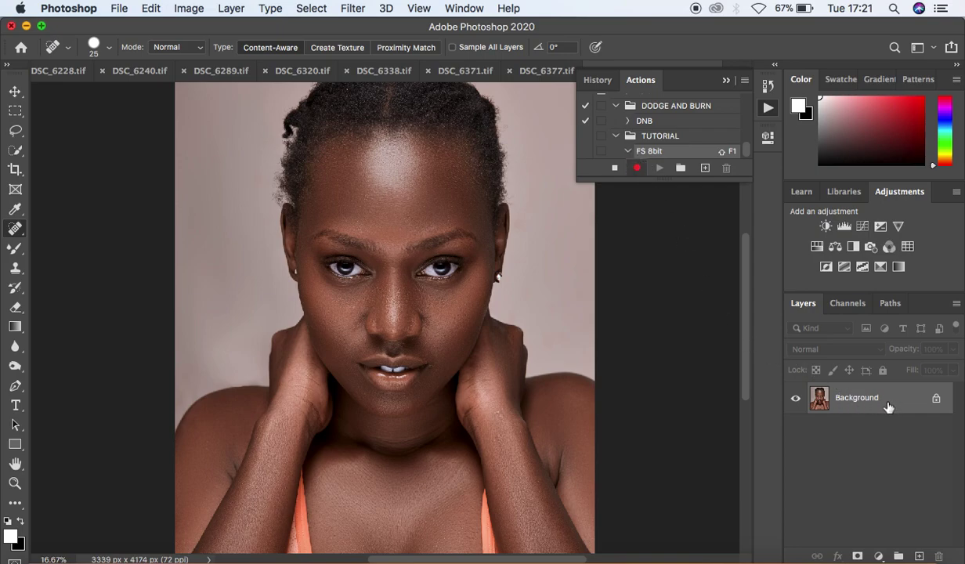
Step: Duplicate the portrait layer twice and rename the lower copy LOW
click(726, 81)
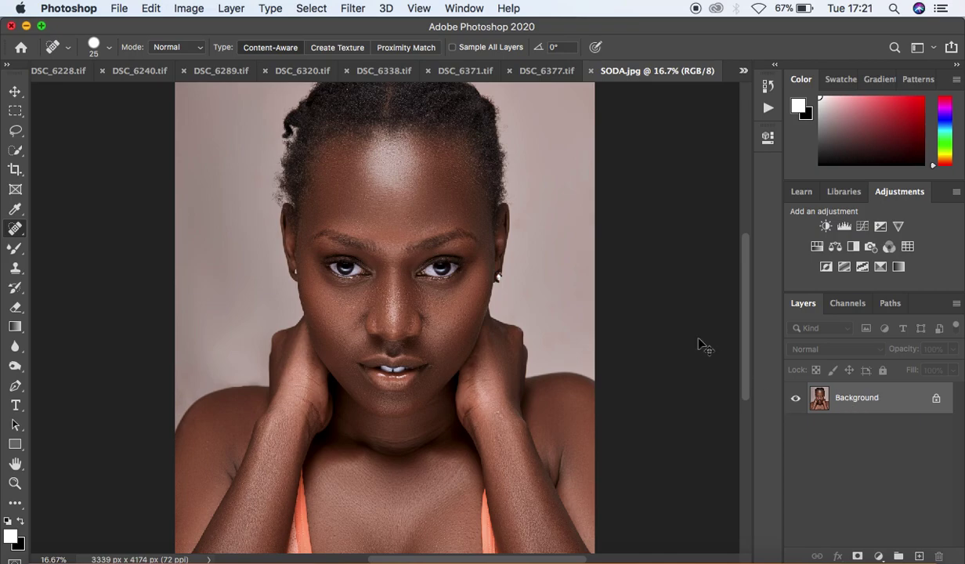
key(super+j)
key(super+j)
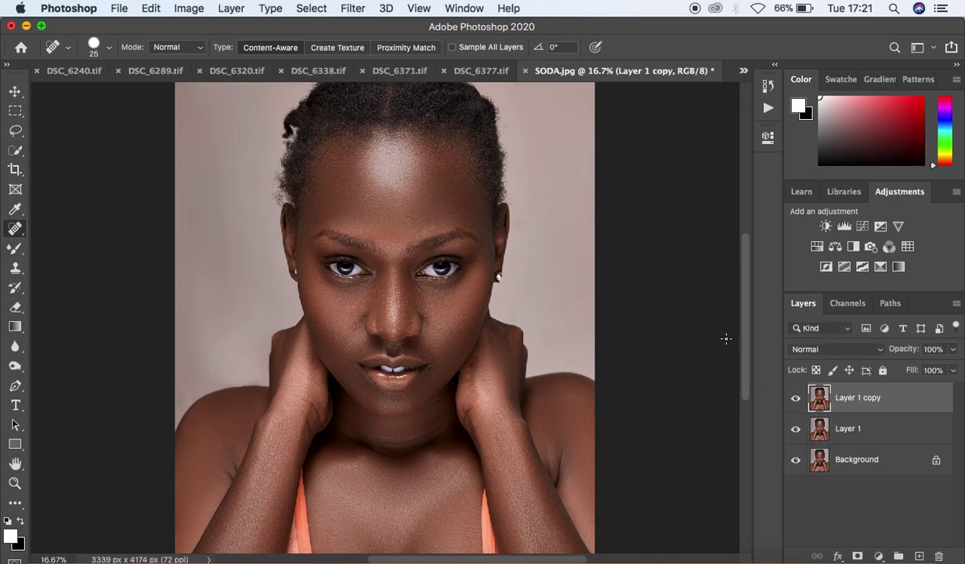
double_click(853, 428)
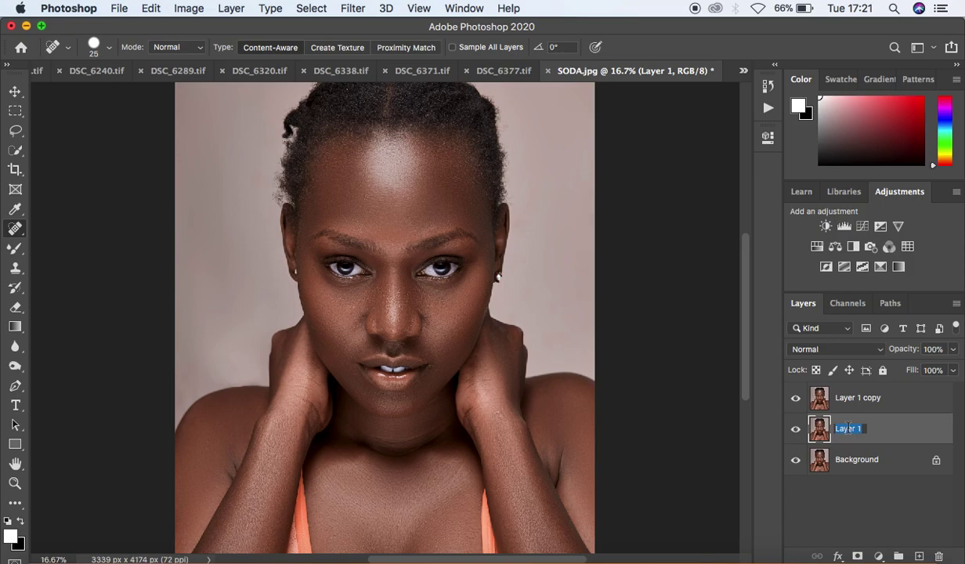
text(LOW)
key(Return)
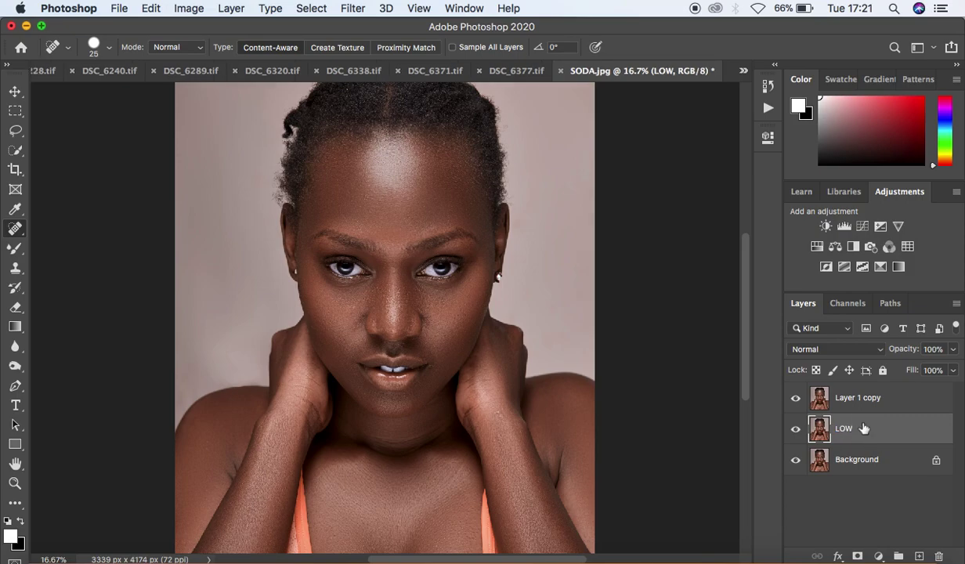
Step: Rename the upper copy HIGH, hide it, and select the LOW layer
double_click(853, 398)
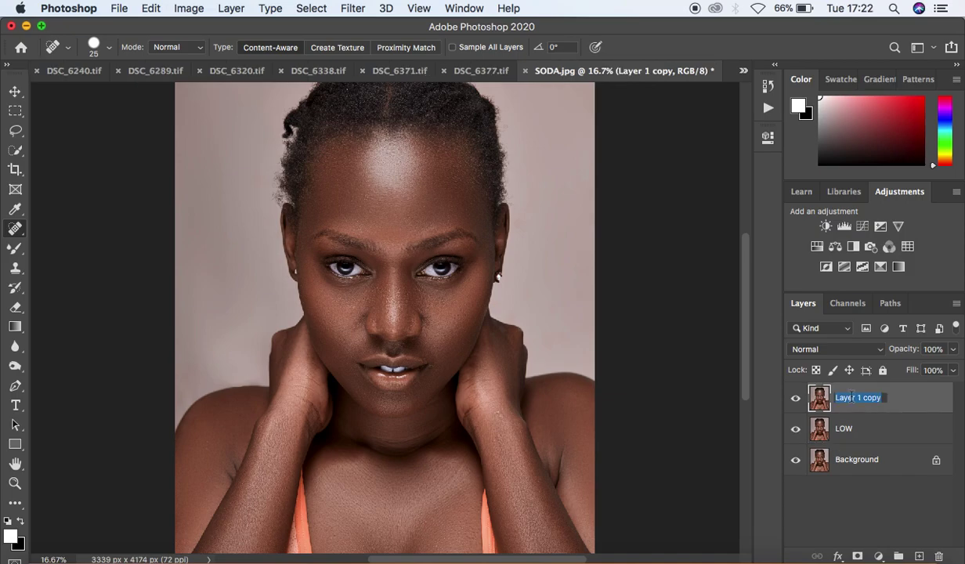
text(HIGH)
key(Return)
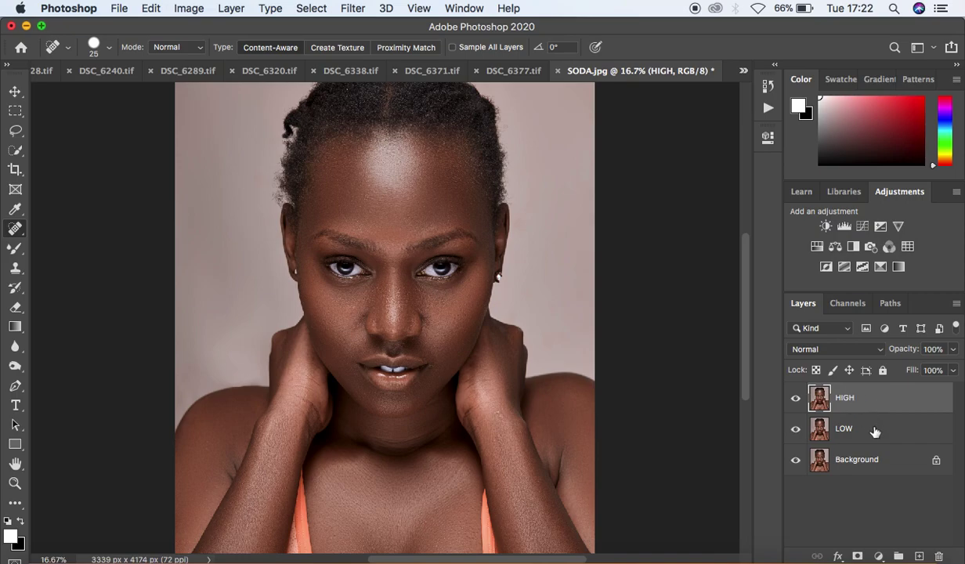
click(796, 398)
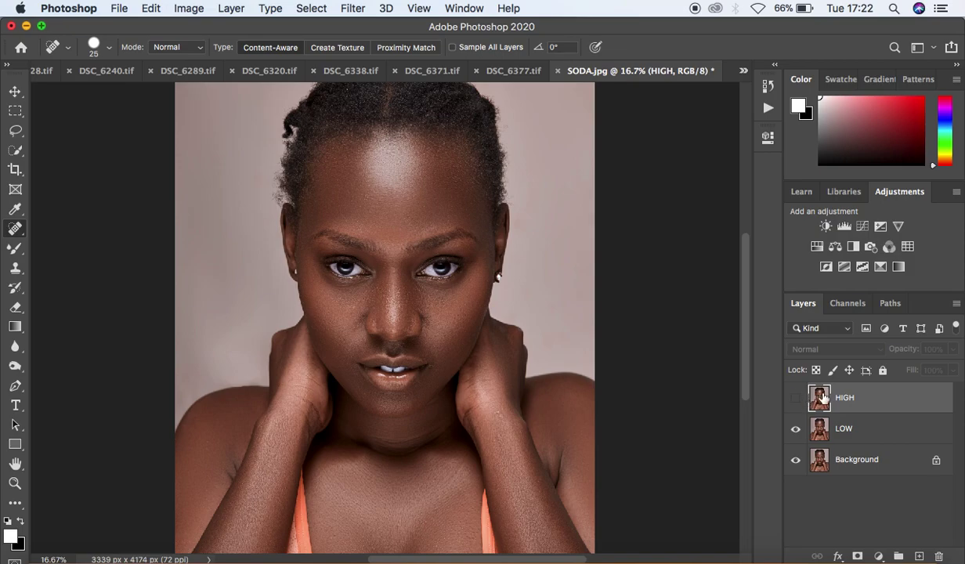
click(870, 425)
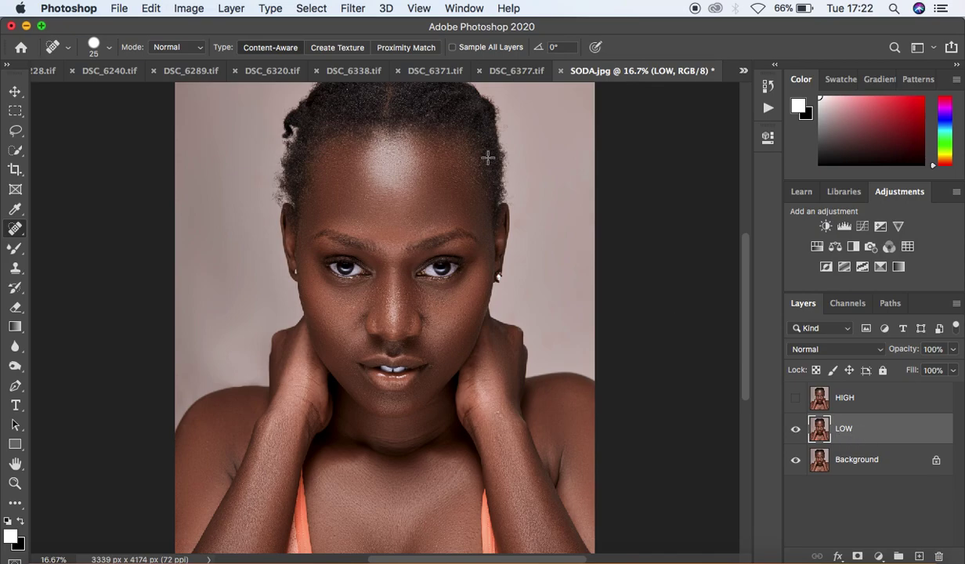
Step: Open Gaussian Blur on LOW and try smaller radii around 3 to 4.3 pixels
click(352, 11)
mouse_move(411, 189)
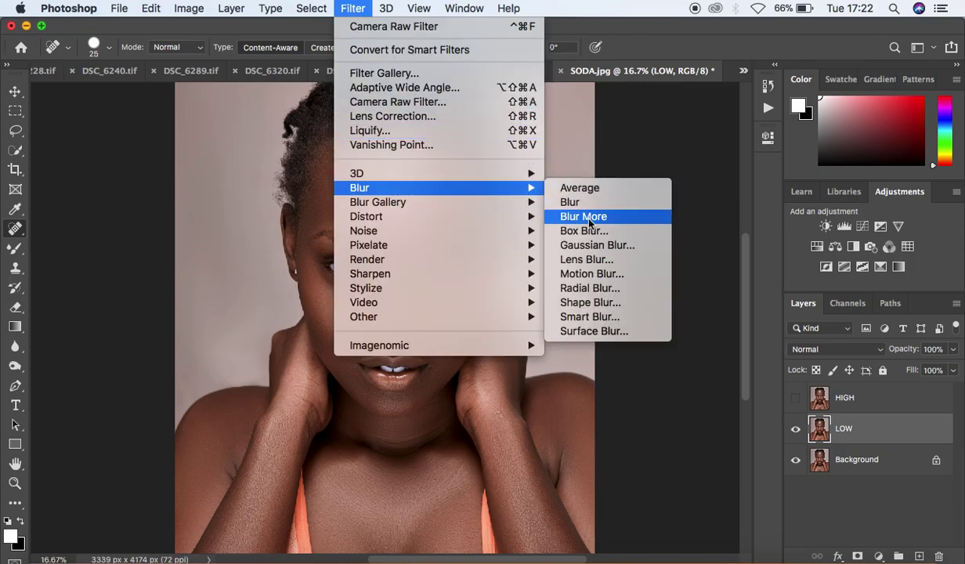
click(593, 245)
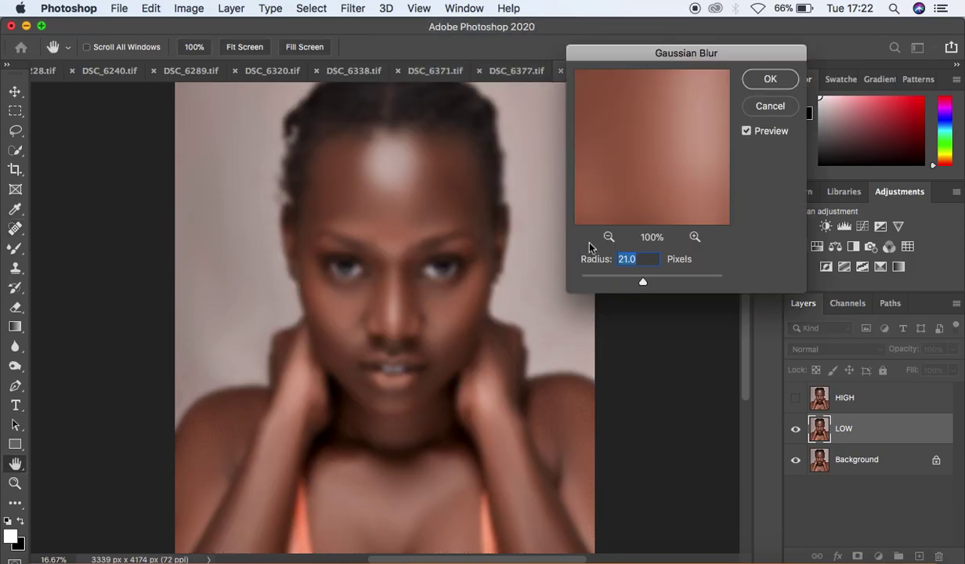
drag(688, 54, 698, 115)
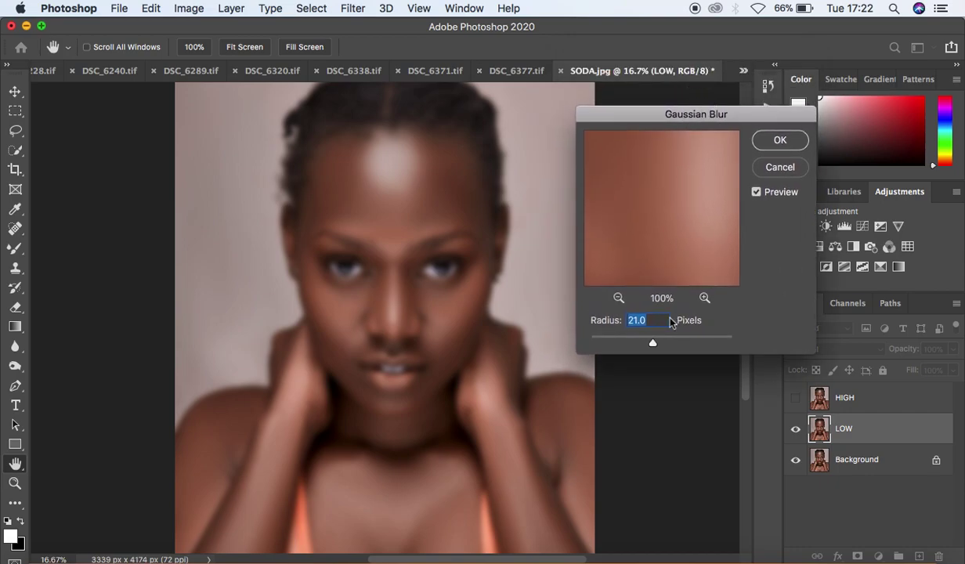
drag(655, 347, 622, 343)
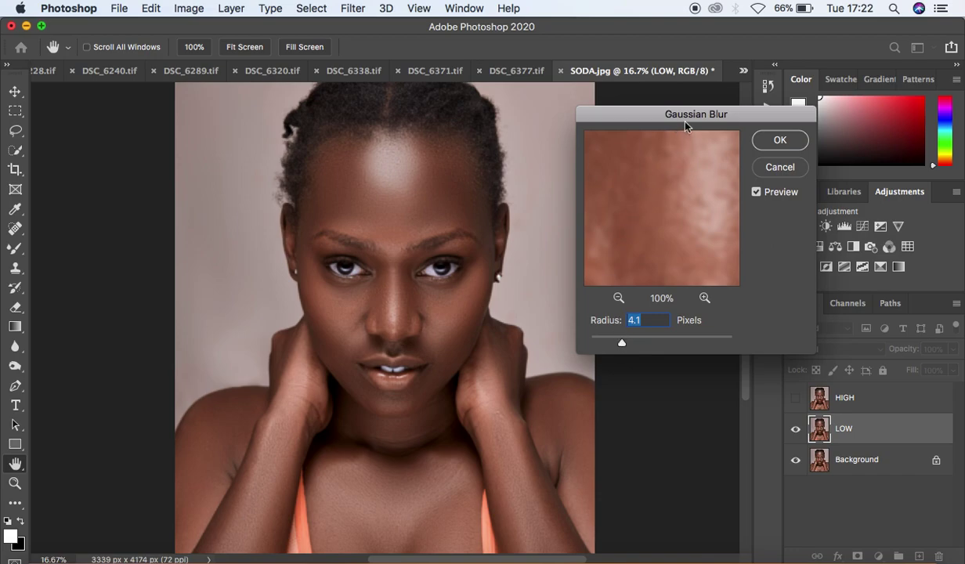
drag(684, 118, 668, 94)
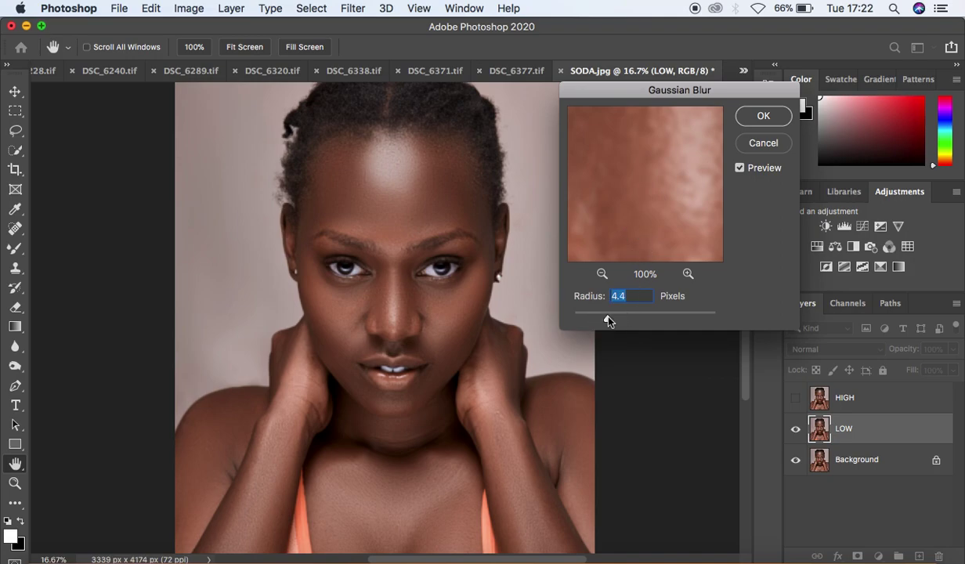
mouse_move(609, 321)
mouse_down()
mouse_move(593, 318)
mouse_move(608, 321)
mouse_up()
Step: Zoom the preview out, raise the radius to about 7.8 pixels, and apply the blur
click(602, 273)
click(603, 273)
drag(666, 187, 644, 241)
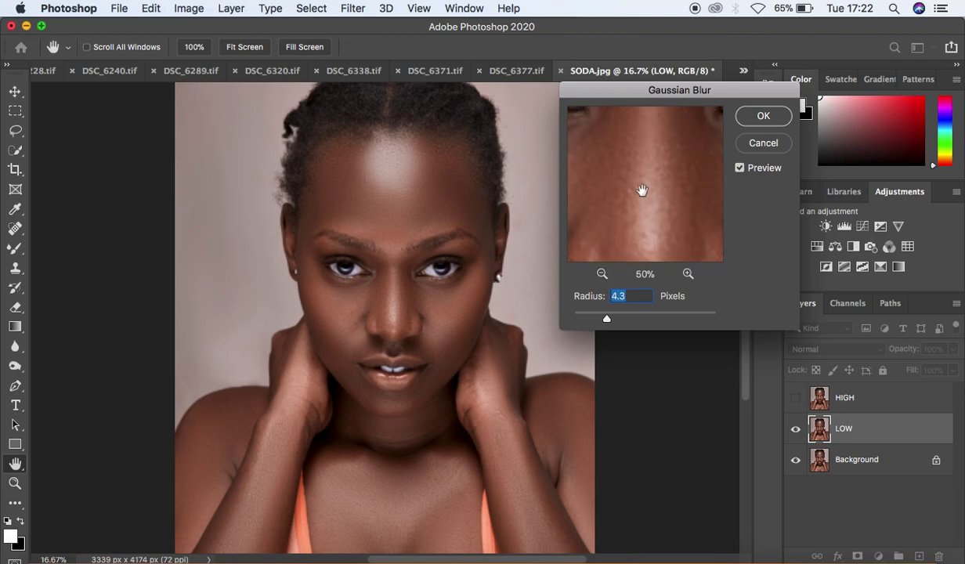
click(607, 319)
drag(608, 319, 624, 322)
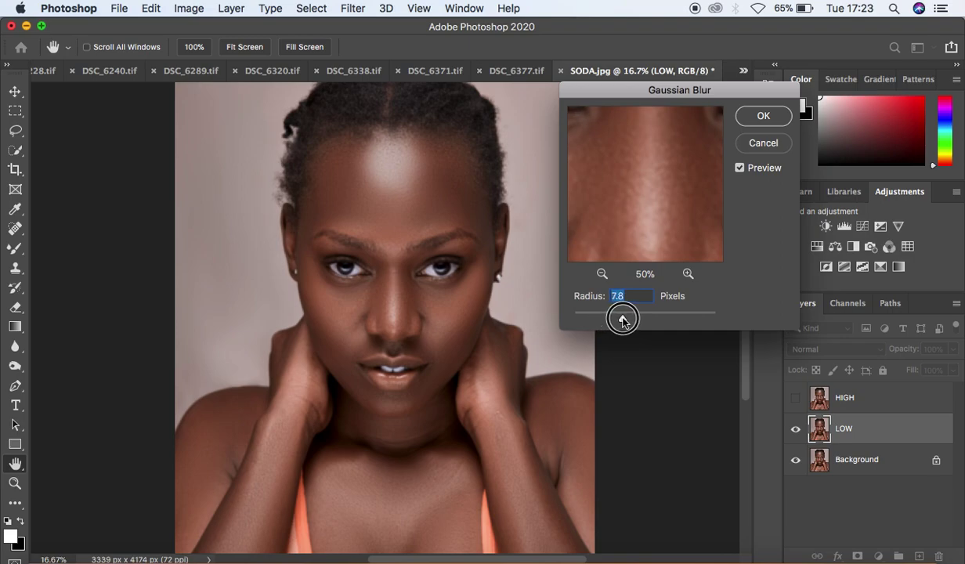
click(762, 117)
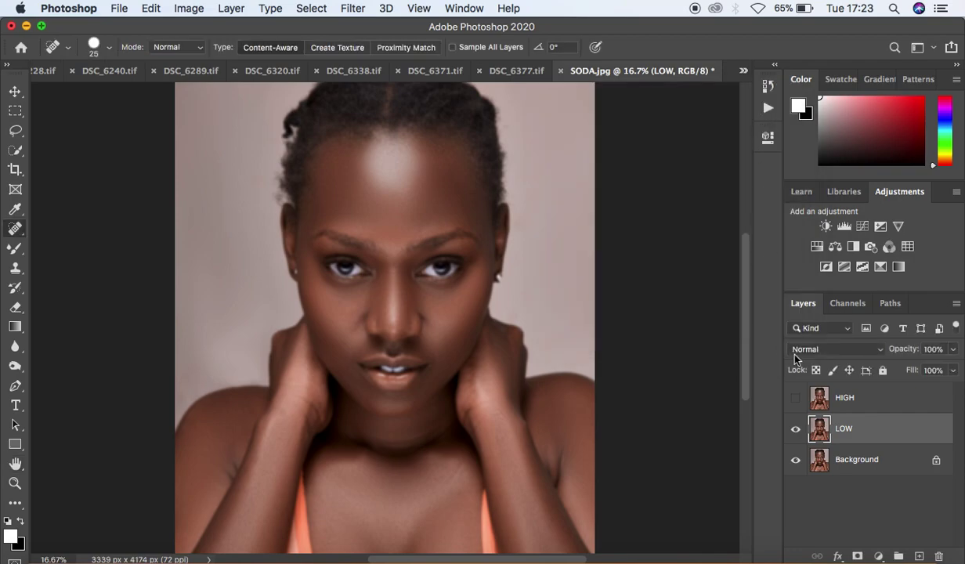
Step: Enable the dialog toggle on the recorded Gaussian Blur step, then select and show HIGH
click(767, 86)
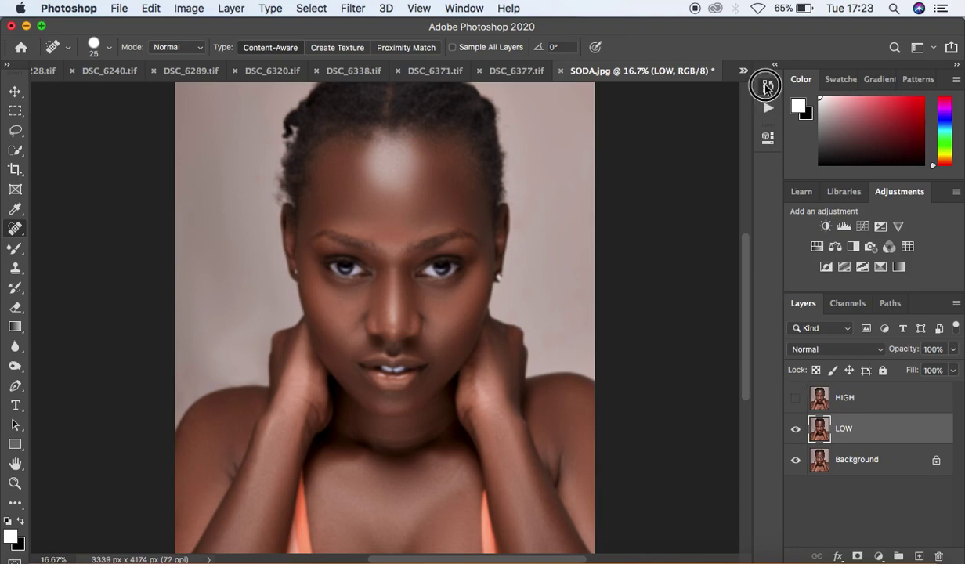
drag(745, 144, 745, 114)
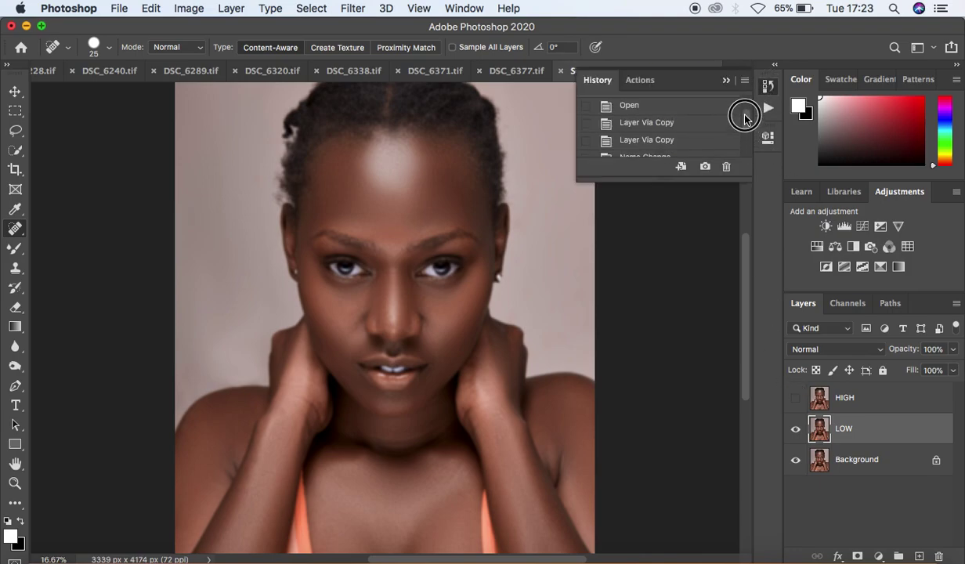
click(640, 82)
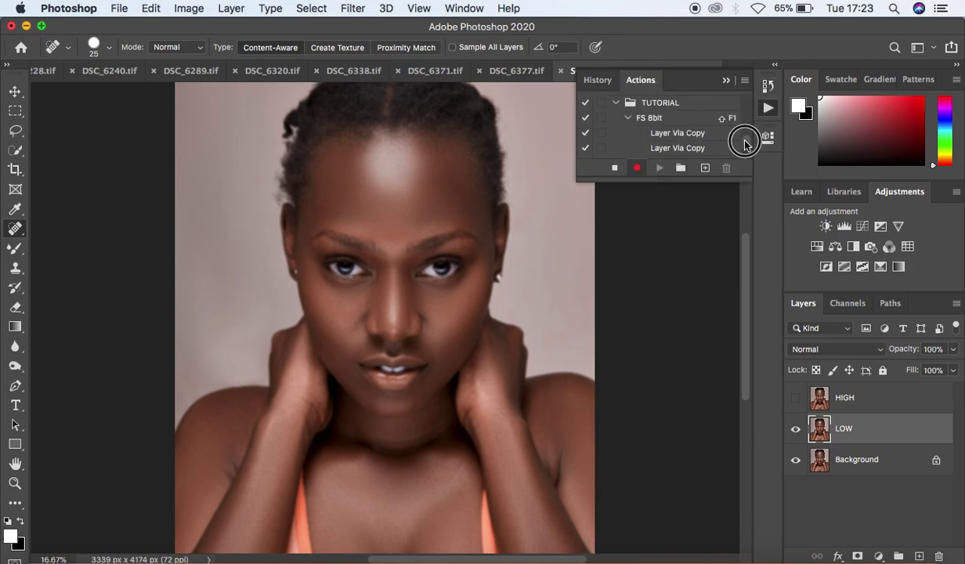
drag(745, 143, 746, 152)
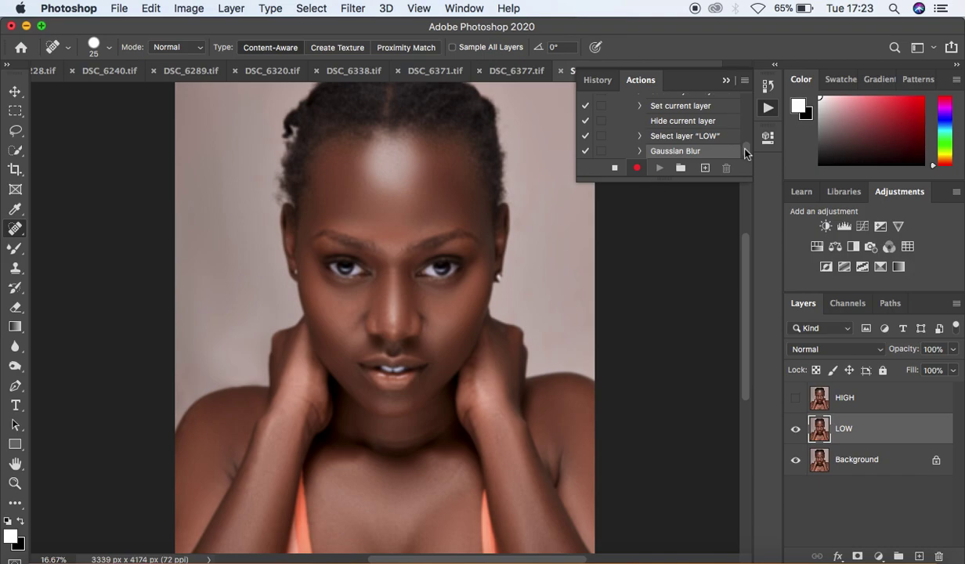
click(601, 153)
click(600, 154)
click(602, 151)
click(887, 403)
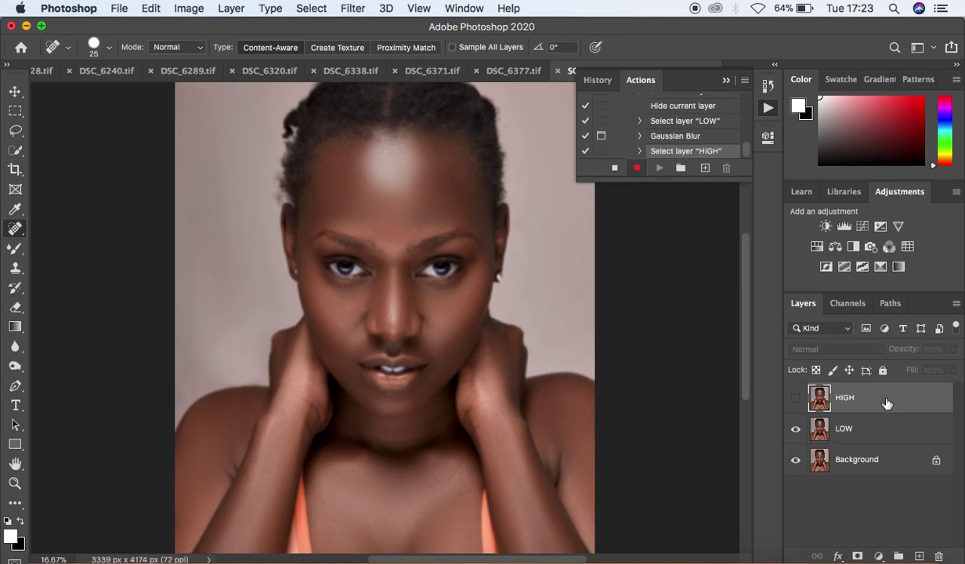
click(796, 398)
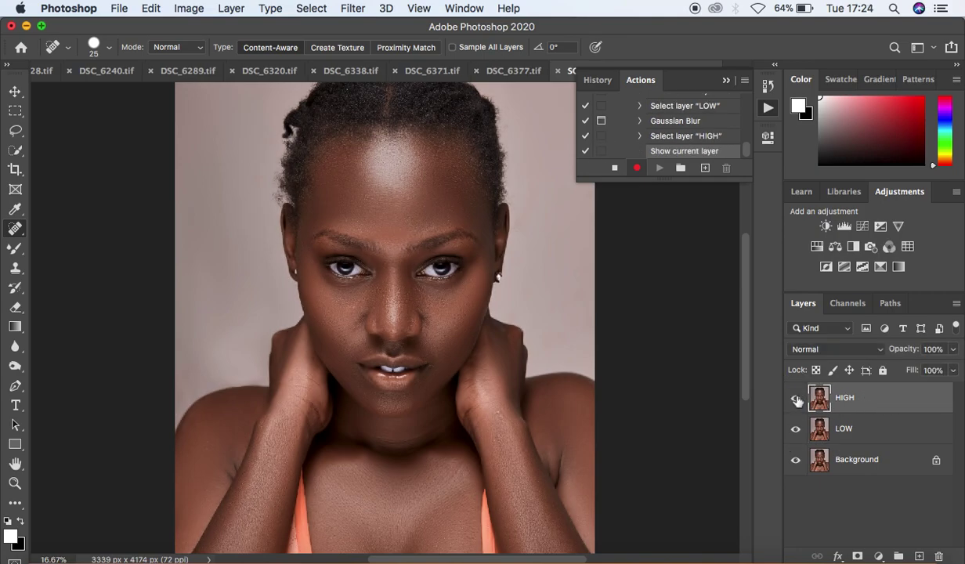
Step: Open Image > Apply Image on HIGH and set source layer LOW with Subtract blending
click(189, 8)
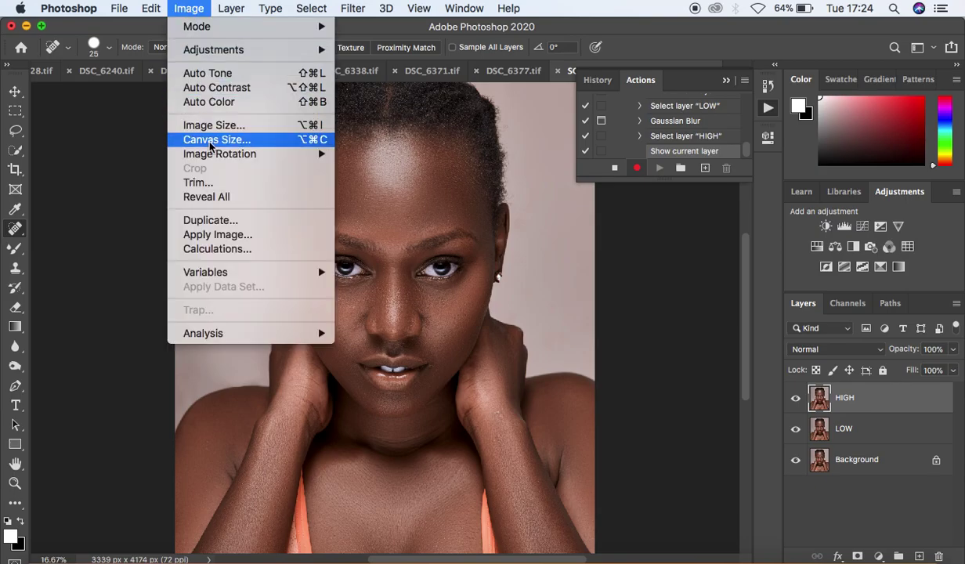
click(232, 235)
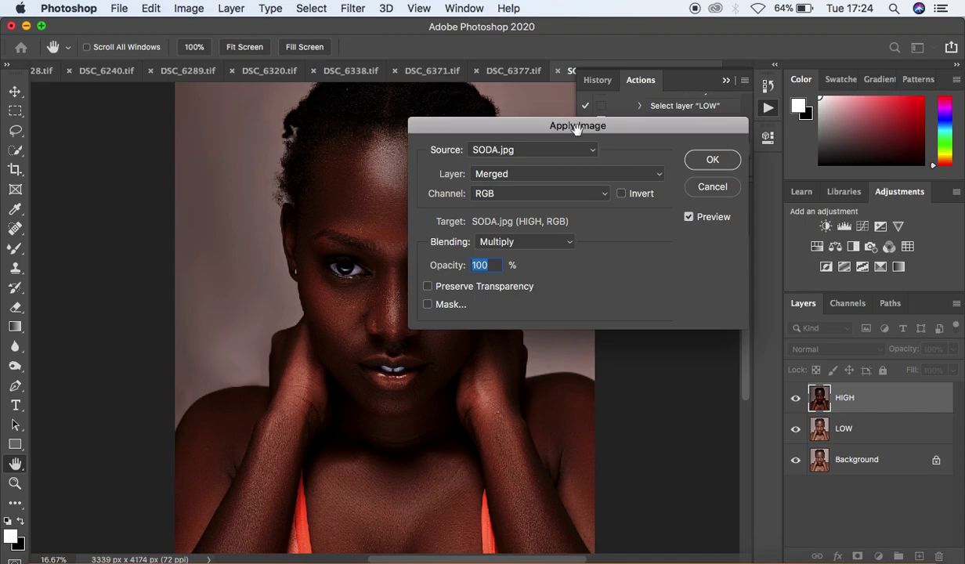
drag(578, 128, 244, 69)
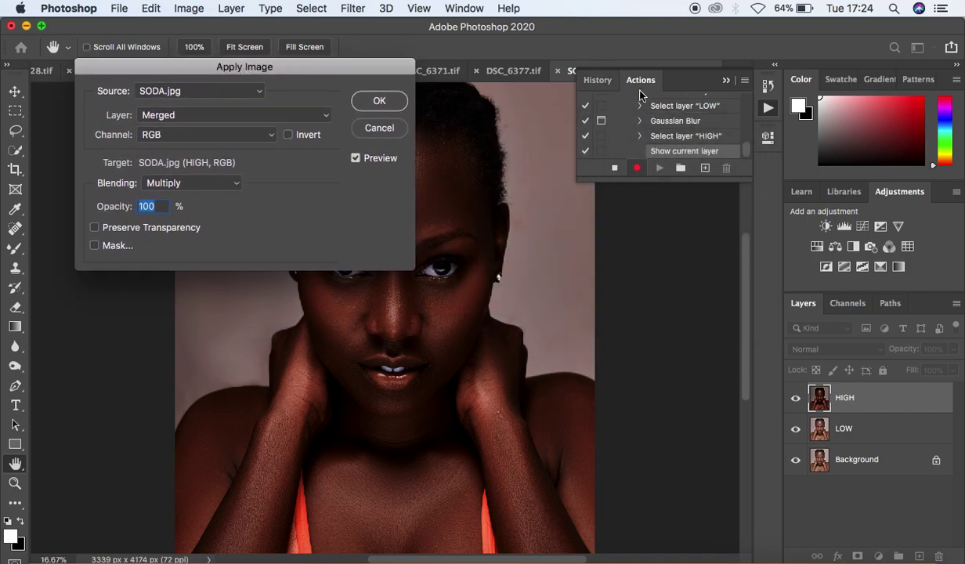
click(726, 81)
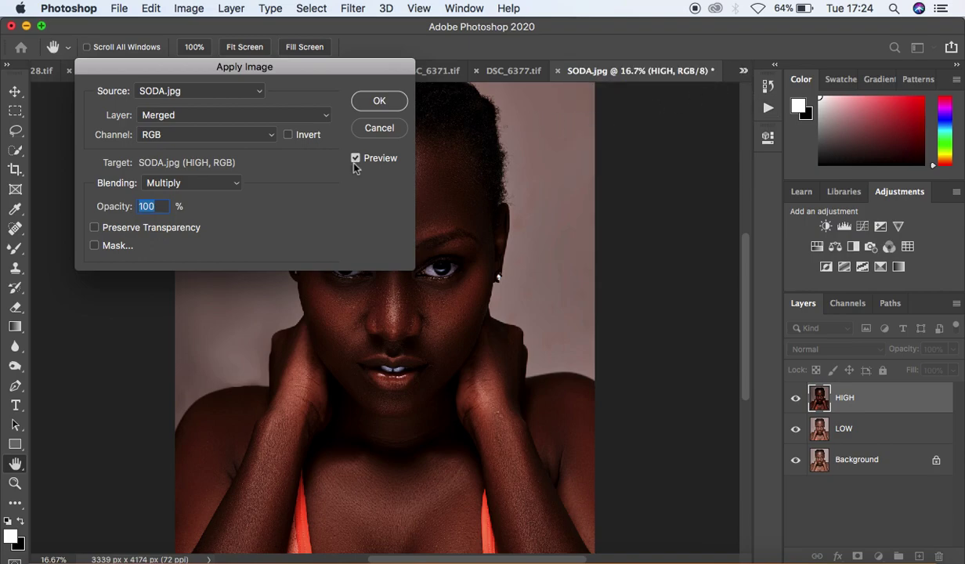
click(196, 114)
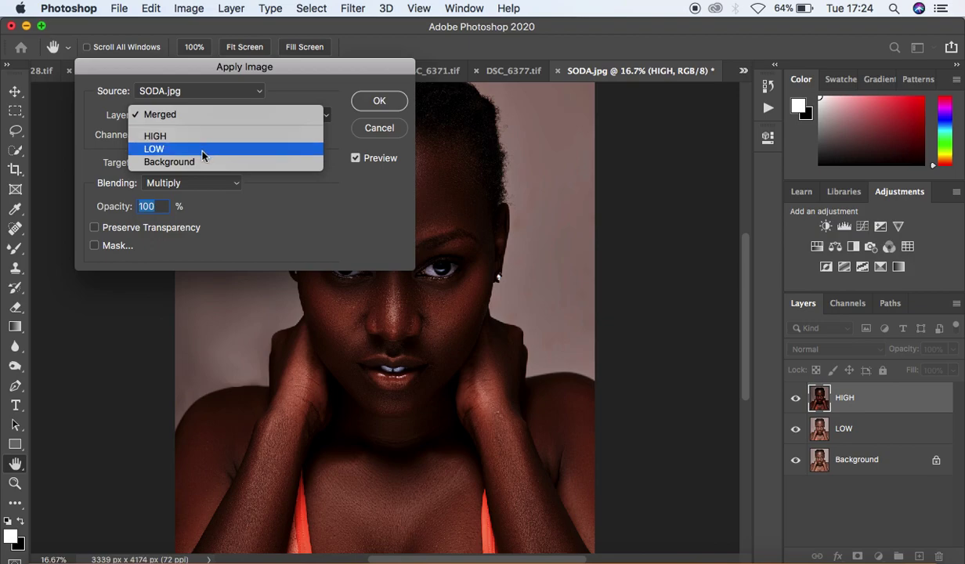
click(202, 155)
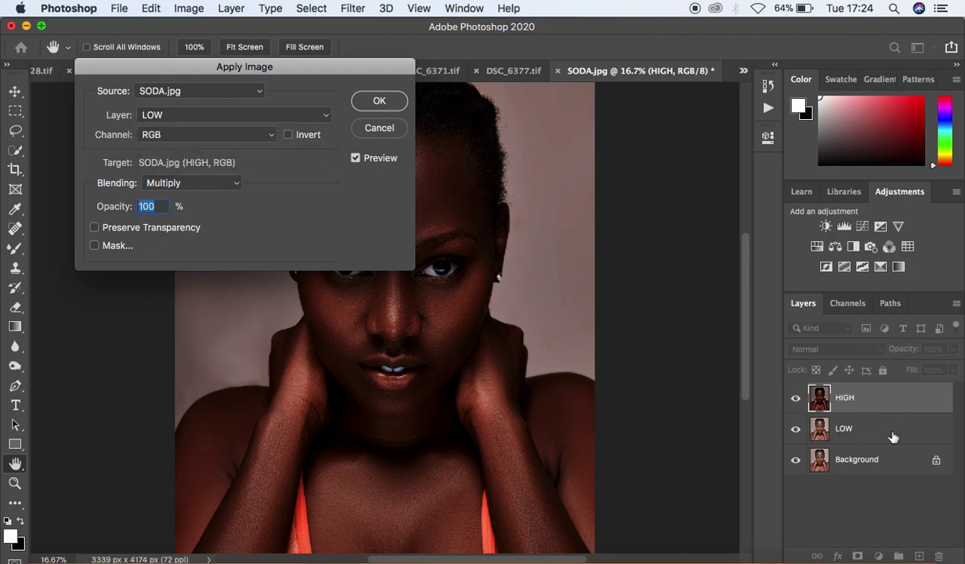
click(193, 185)
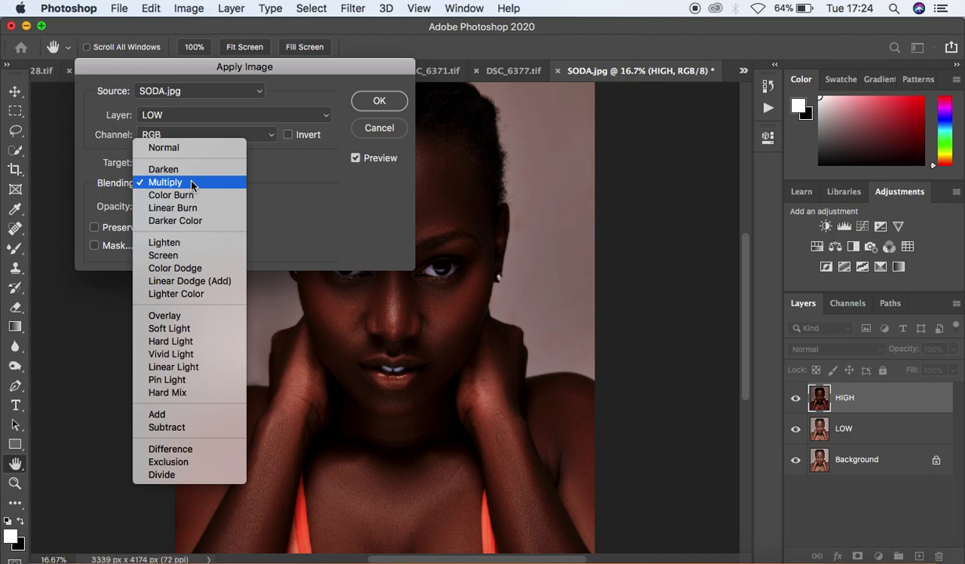
click(184, 430)
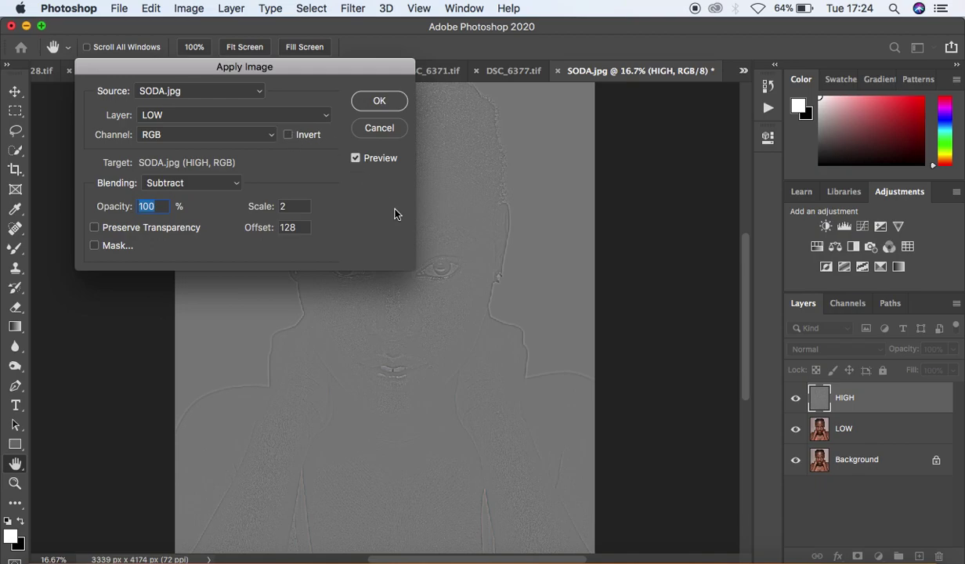
Step: Inspect the grey texture preview, keeping LOW, Subtract, Scale 2 and Offset 128
key(super+plus)
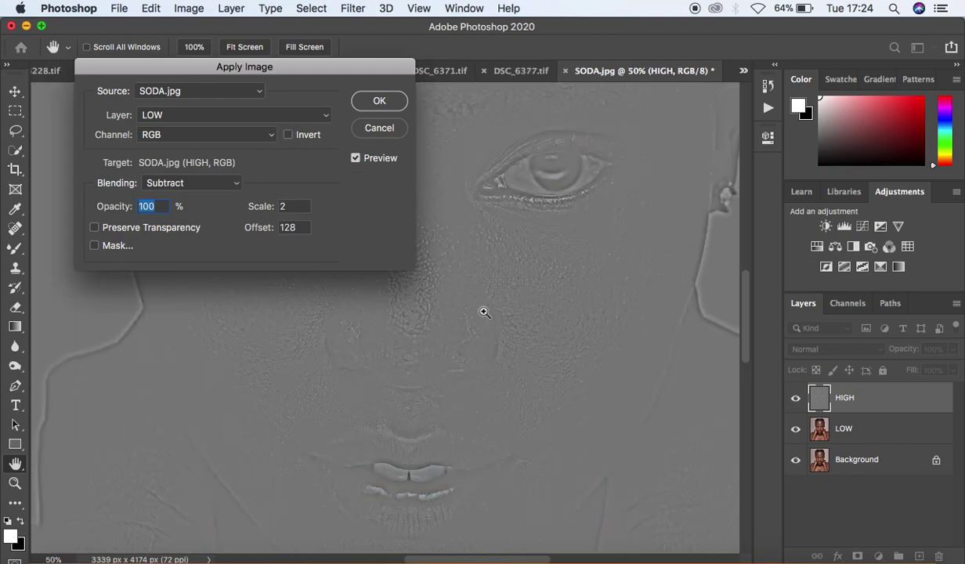
key(super+minus)
key(super+minus)
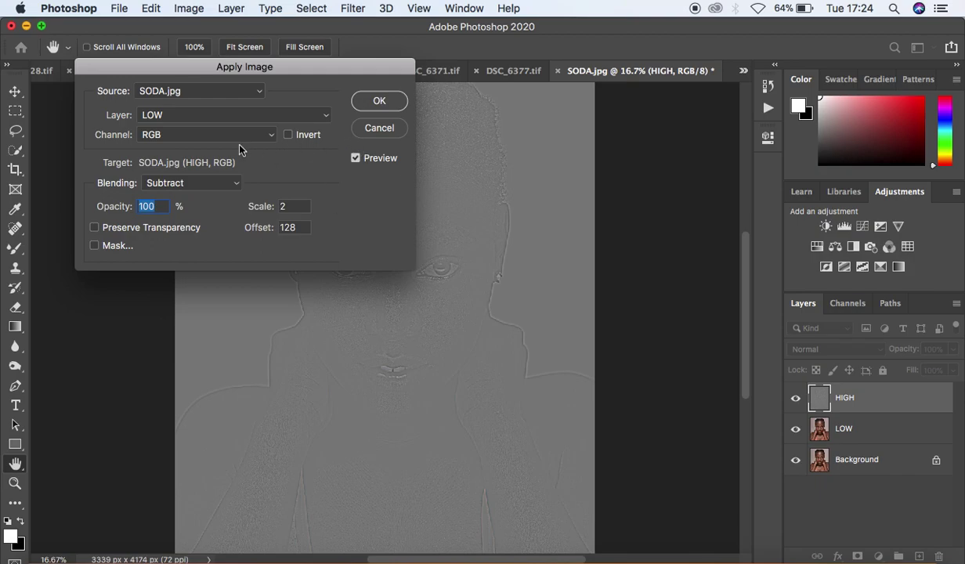
click(205, 115)
click(199, 115)
click(180, 185)
click(182, 187)
Step: Try Add blending with Invert checked in the Apply Image settings
click(264, 116)
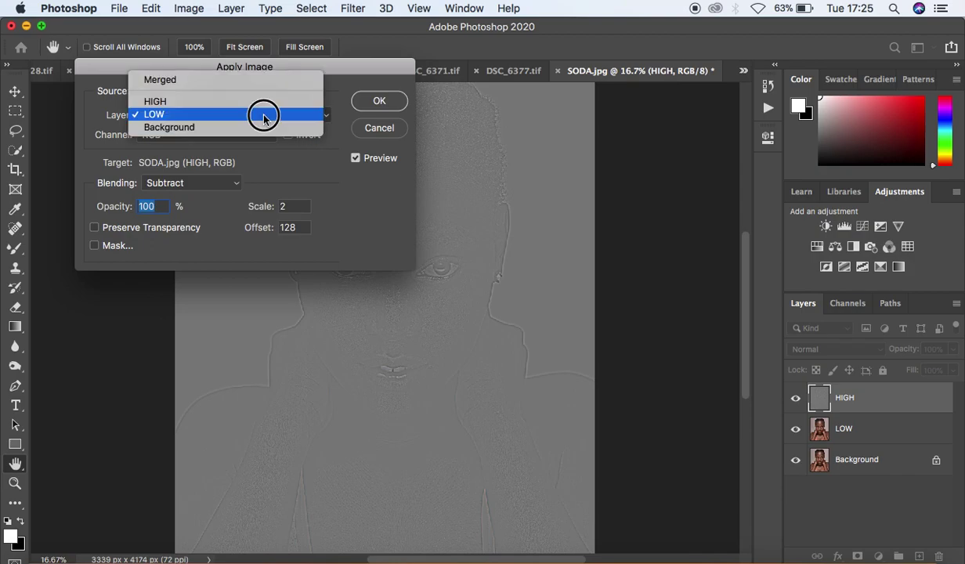
click(234, 116)
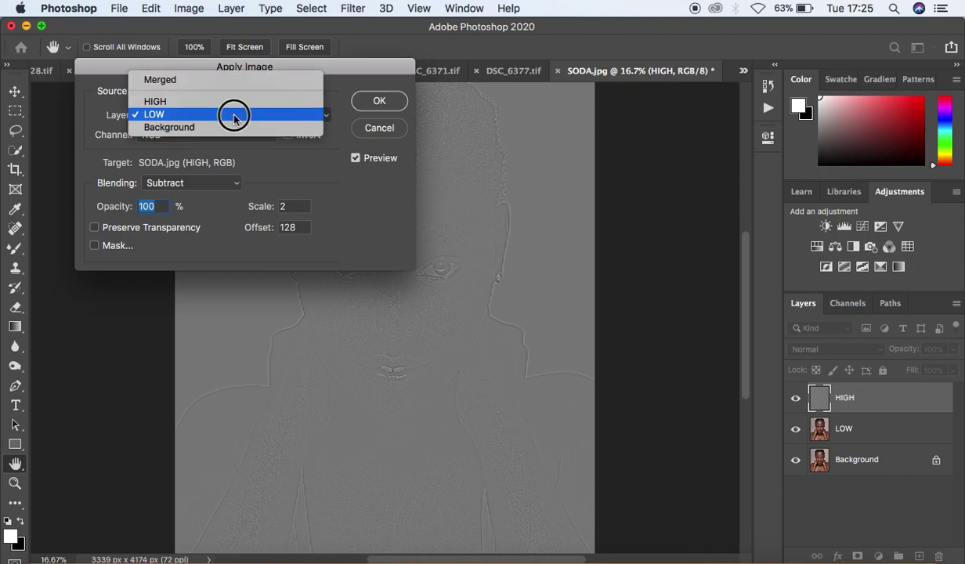
click(206, 184)
click(194, 174)
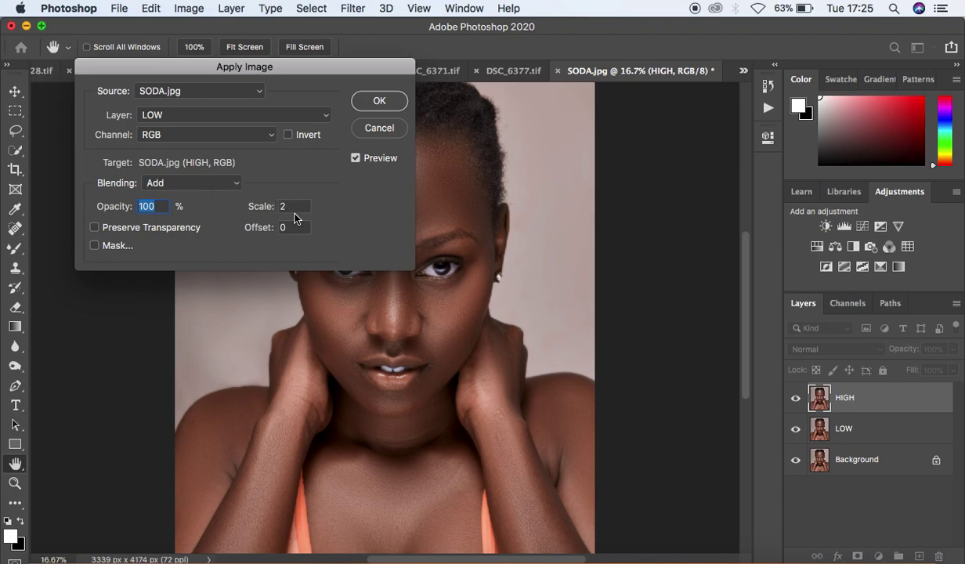
click(287, 135)
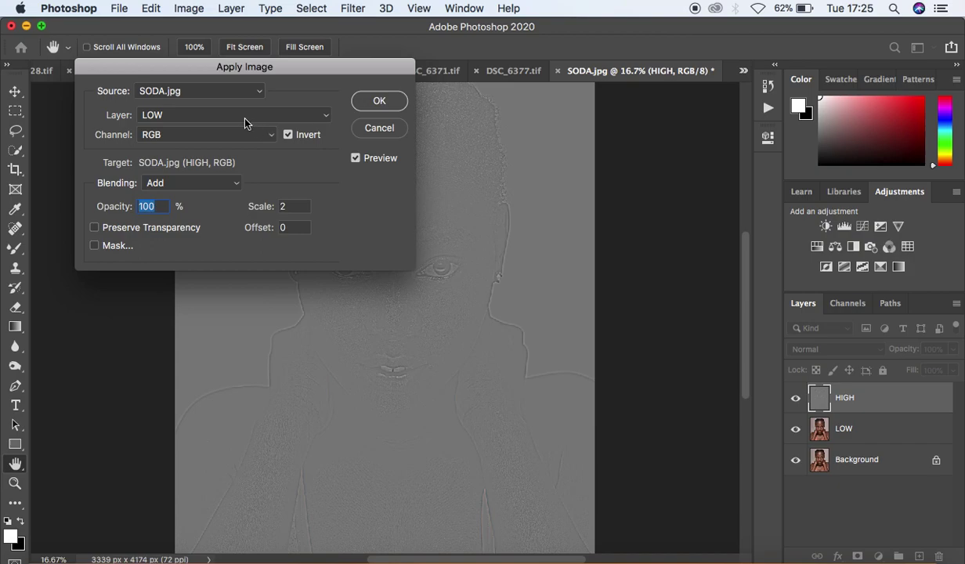
Step: Return to Subtract with Invert unchecked and commit Apply Image to HIGH
click(207, 187)
click(198, 199)
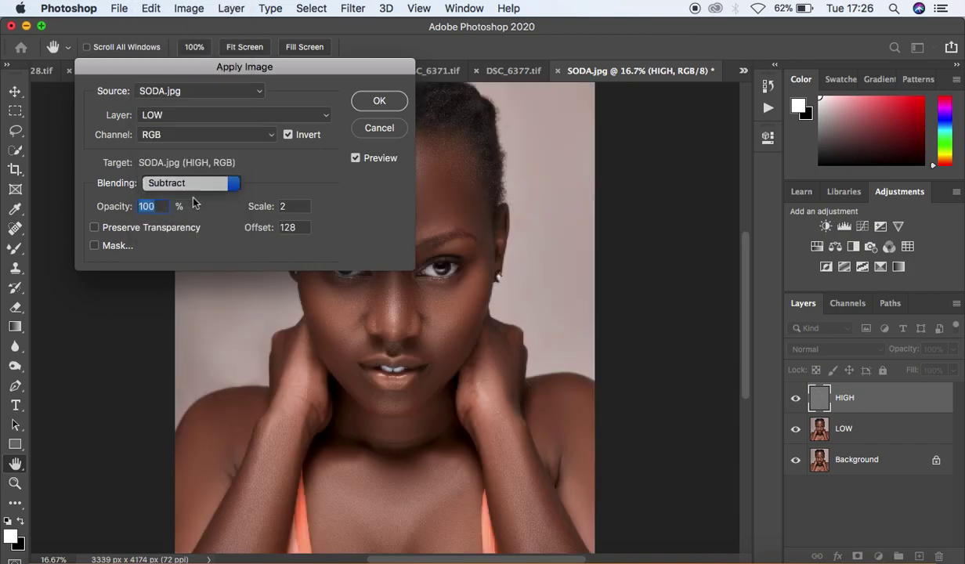
click(289, 134)
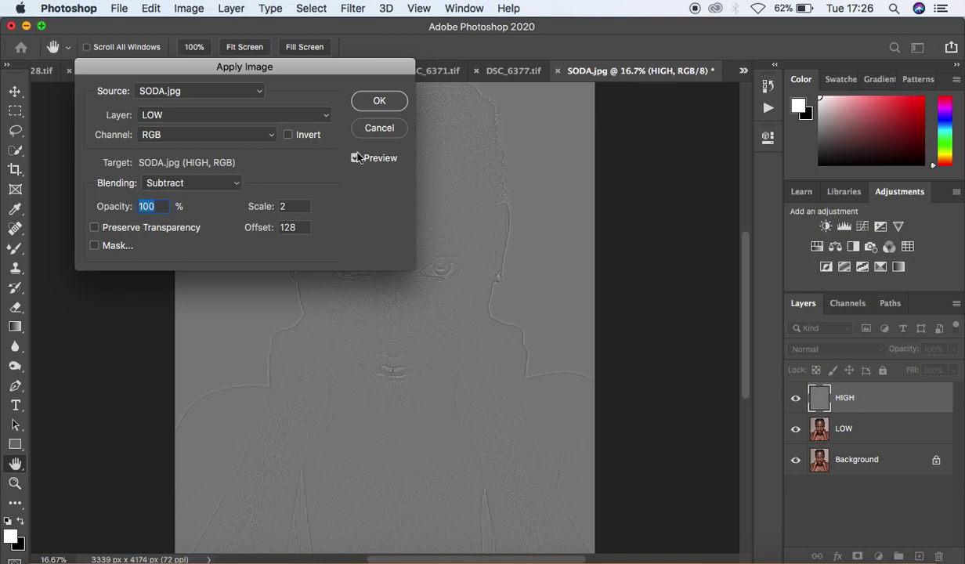
click(380, 101)
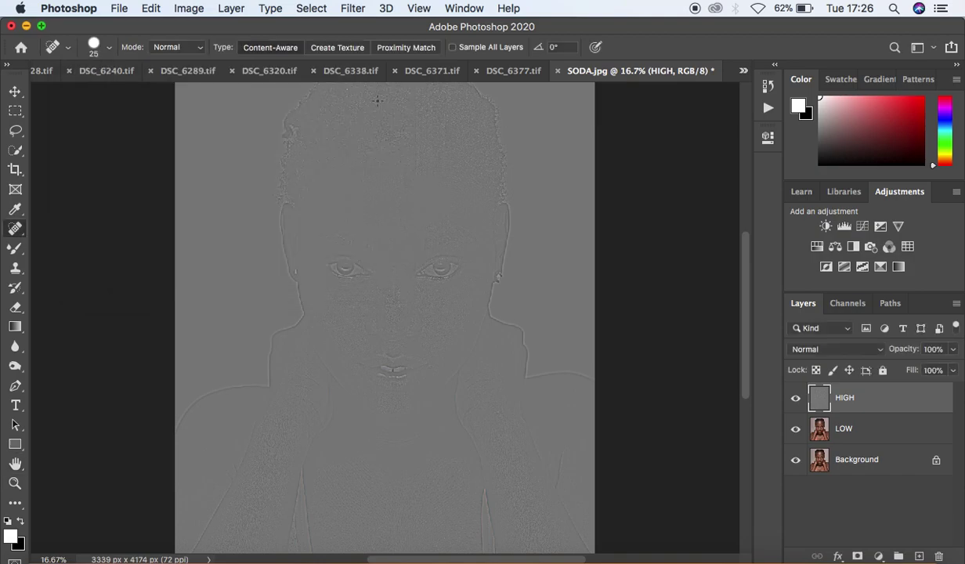
Step: Set the HIGH layer's blend mode to Linear Light, then add LOW to the selection
key(super+equal)
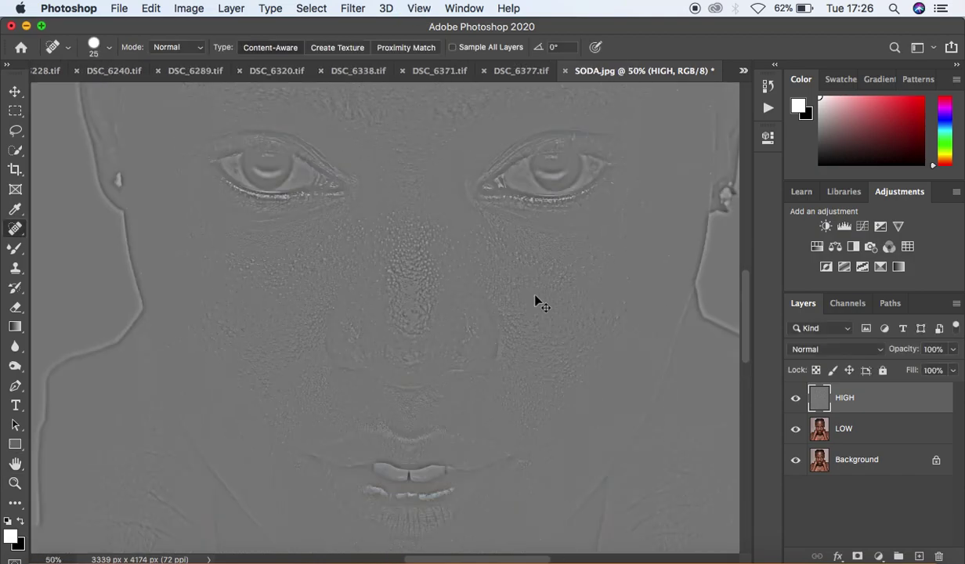
key(super+minus)
key(super+minus)
key(super+equal)
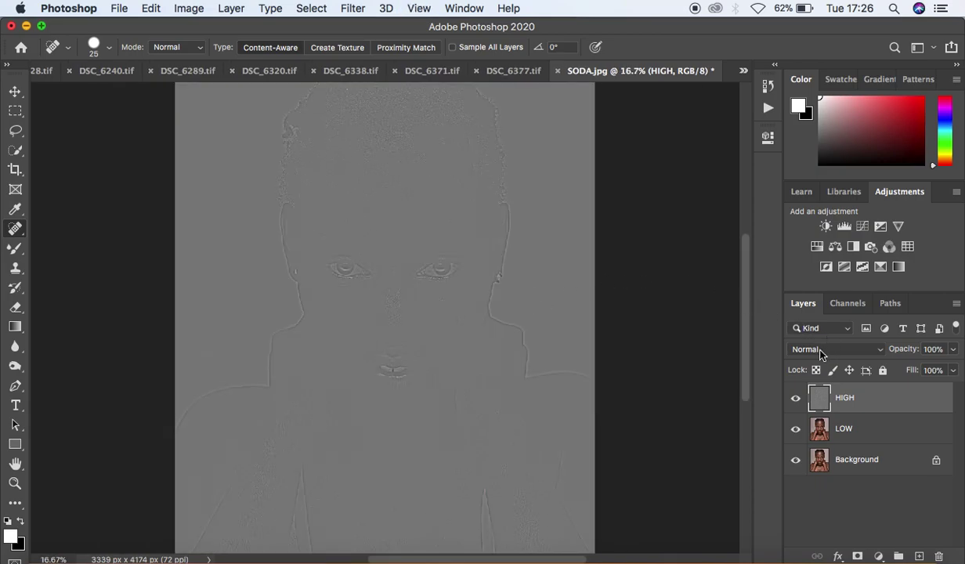
click(821, 352)
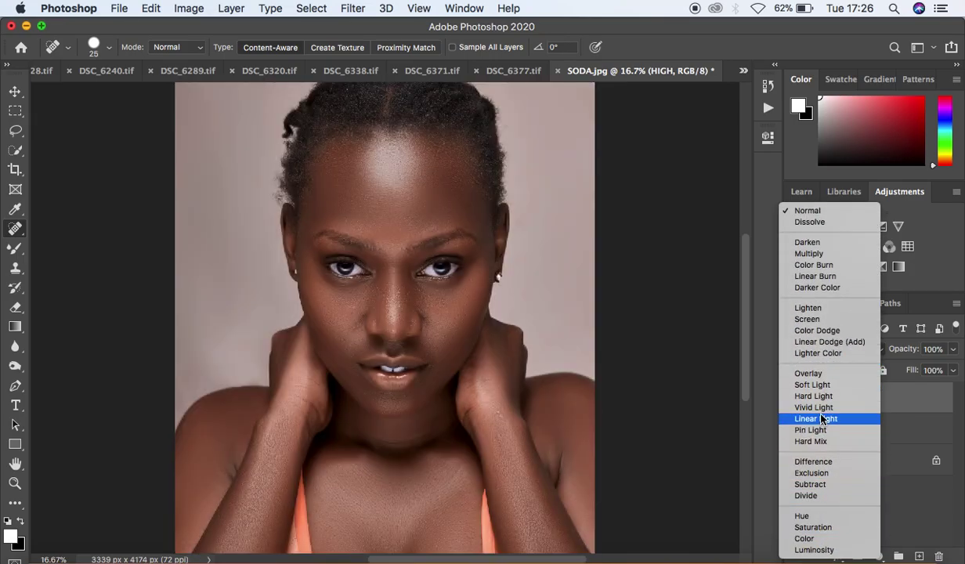
click(820, 419)
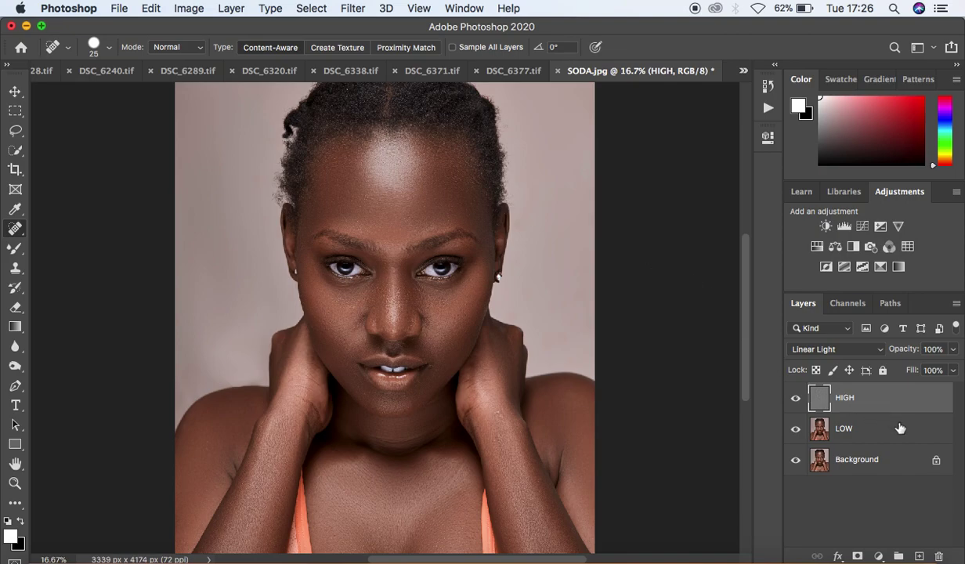
shift+click(868, 417)
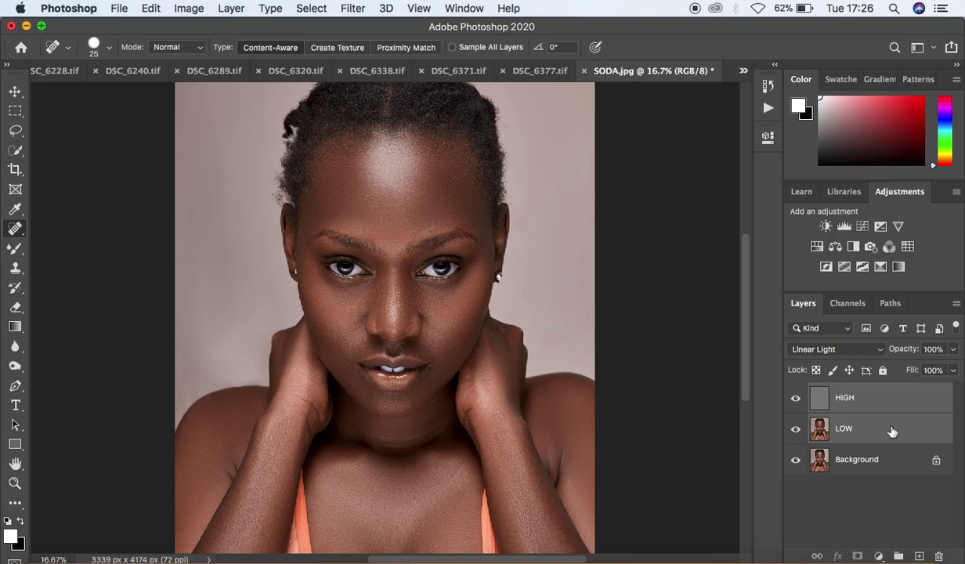
Step: Drag HIGH and LOW into a new group named FREQ SEP and expand it
drag(892, 423, 898, 557)
double_click(852, 392)
text(FRE)
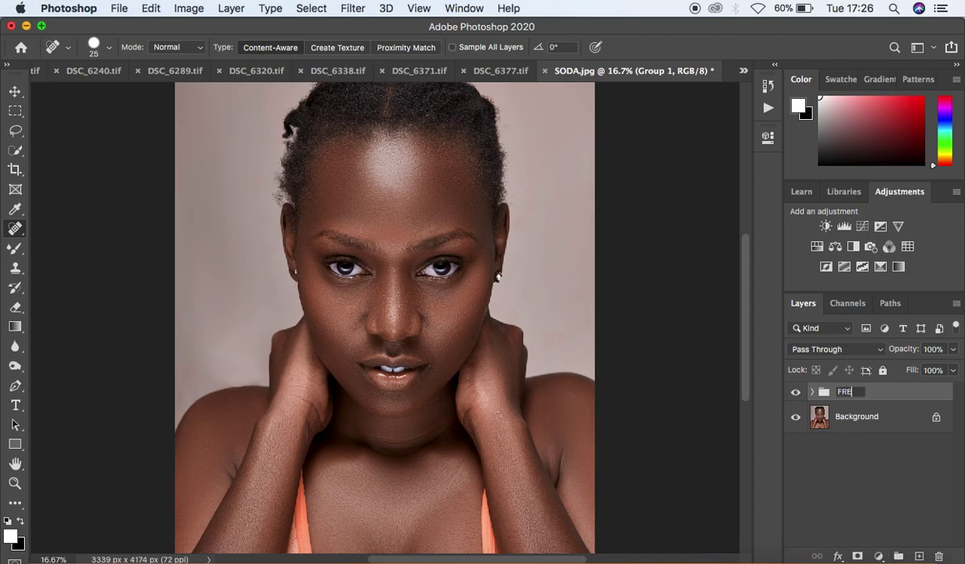
text(Q SEP)
key(Return)
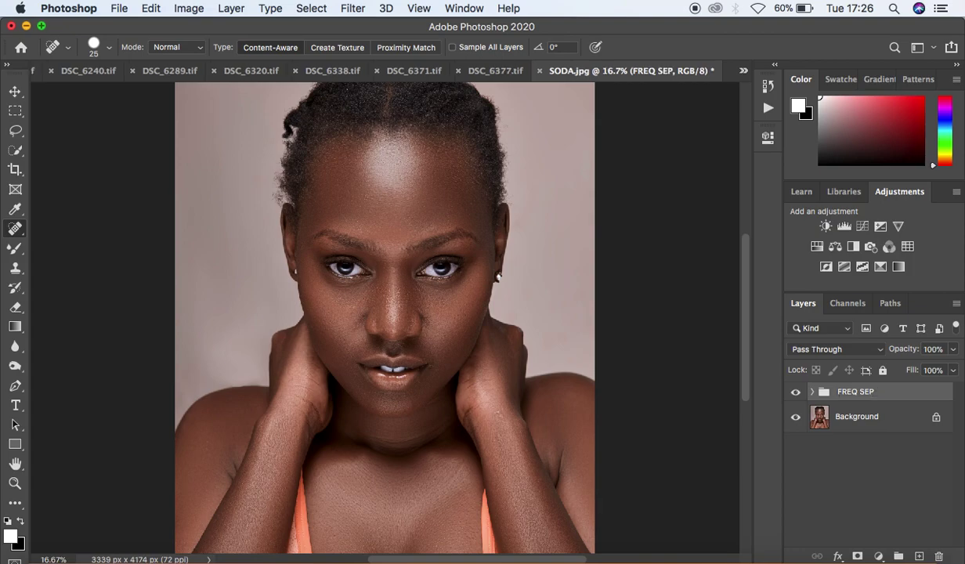
click(812, 391)
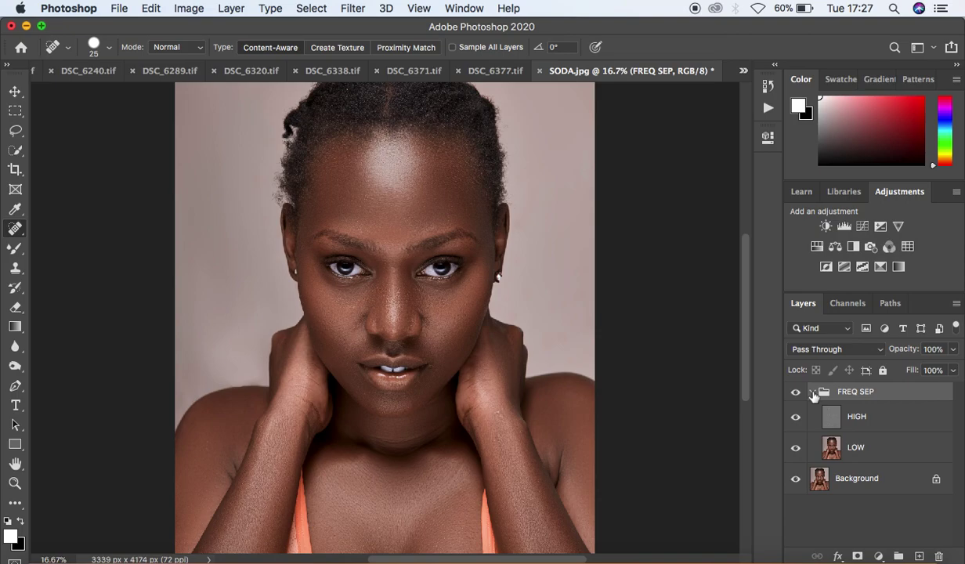
click(900, 420)
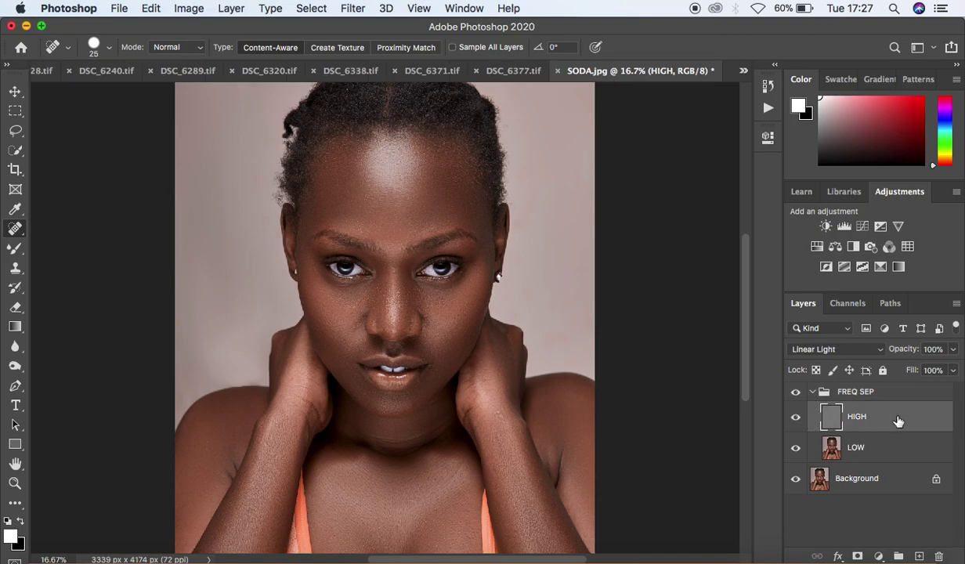
click(879, 556)
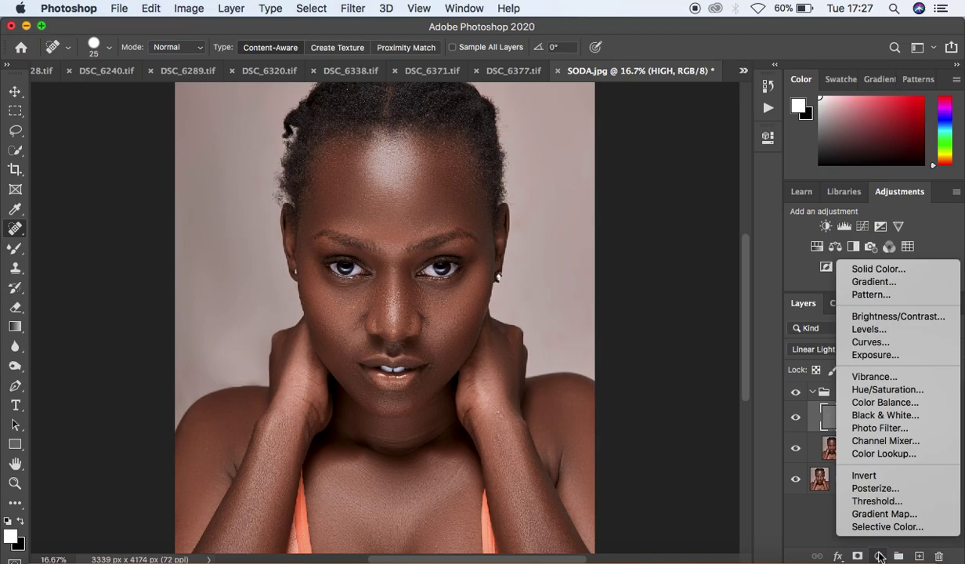
Step: Add a Black & White adjustment layer with the Reds slider dragged left to darken reds, then pick the Mixer Brush
click(895, 417)
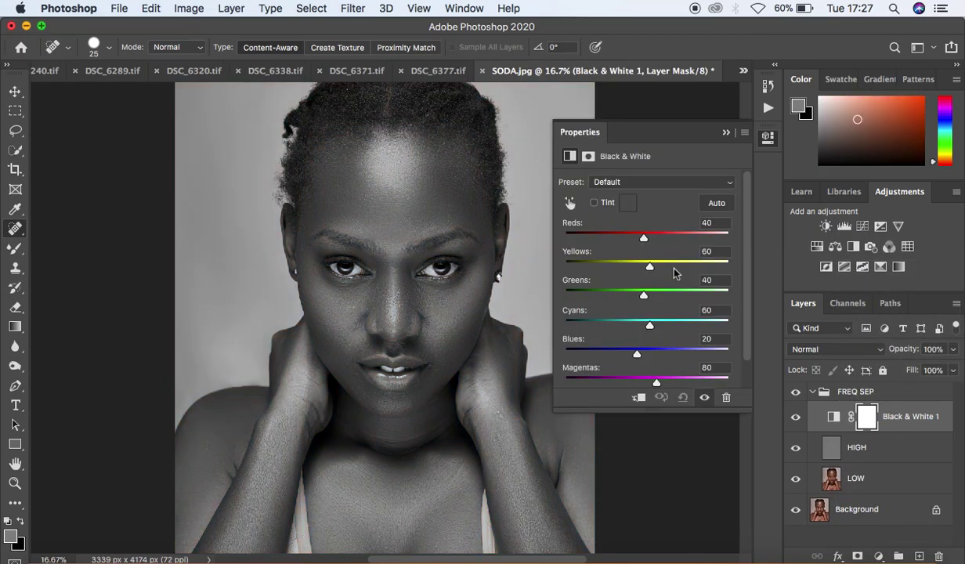
mouse_move(643, 240)
mouse_down()
mouse_move(627, 239)
mouse_move(635, 240)
mouse_up()
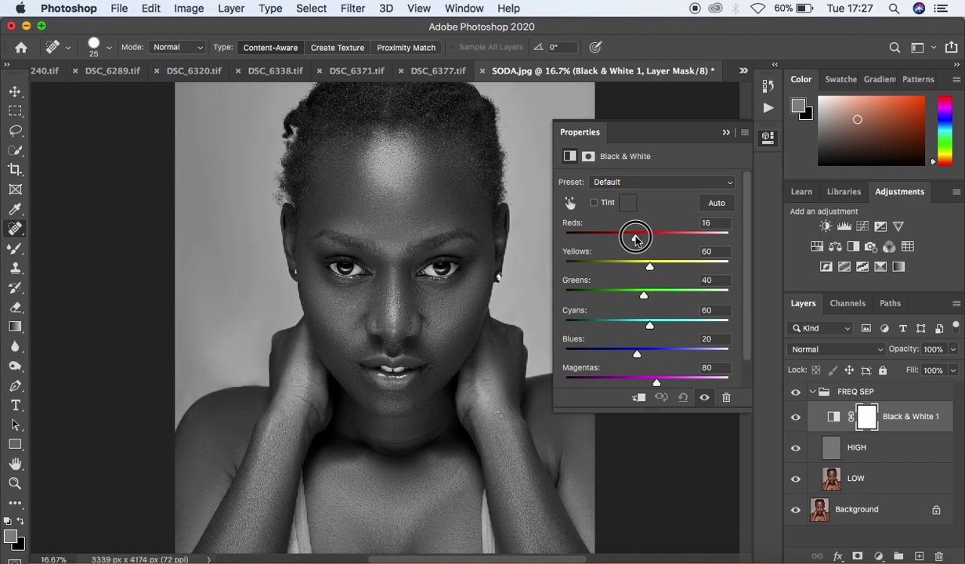
click(726, 133)
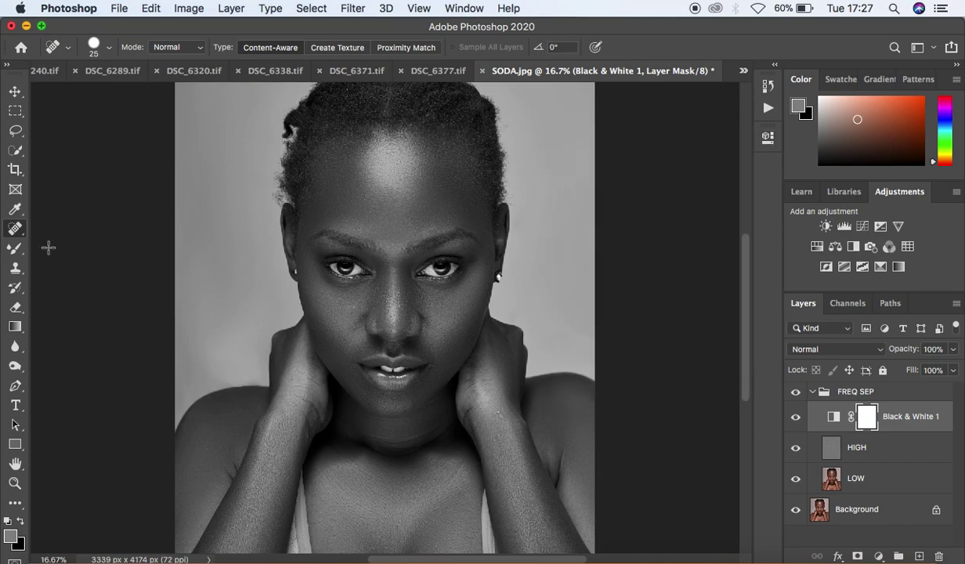
click(14, 250)
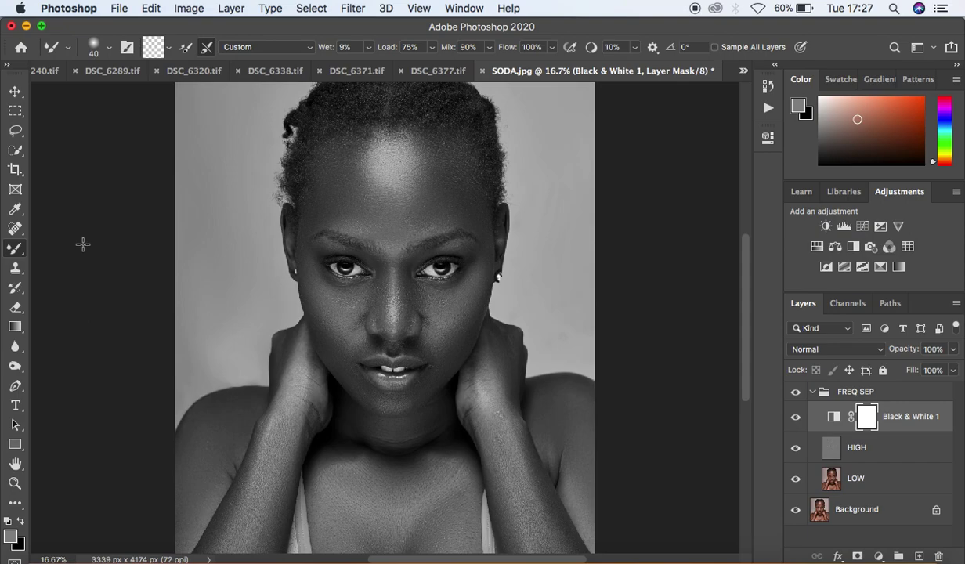
Step: Stop recording the FS 8bit action in the Actions panel
click(767, 86)
click(640, 80)
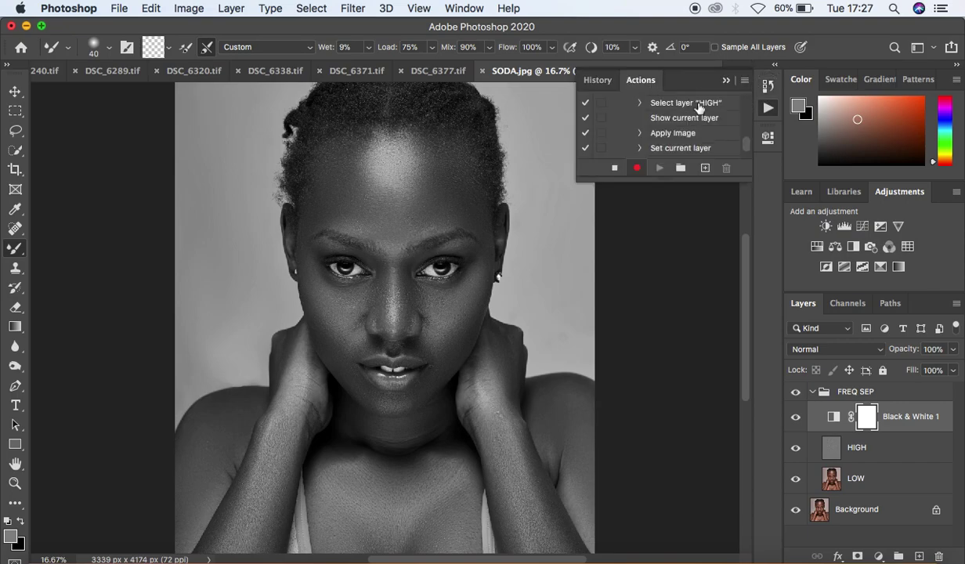
click(614, 170)
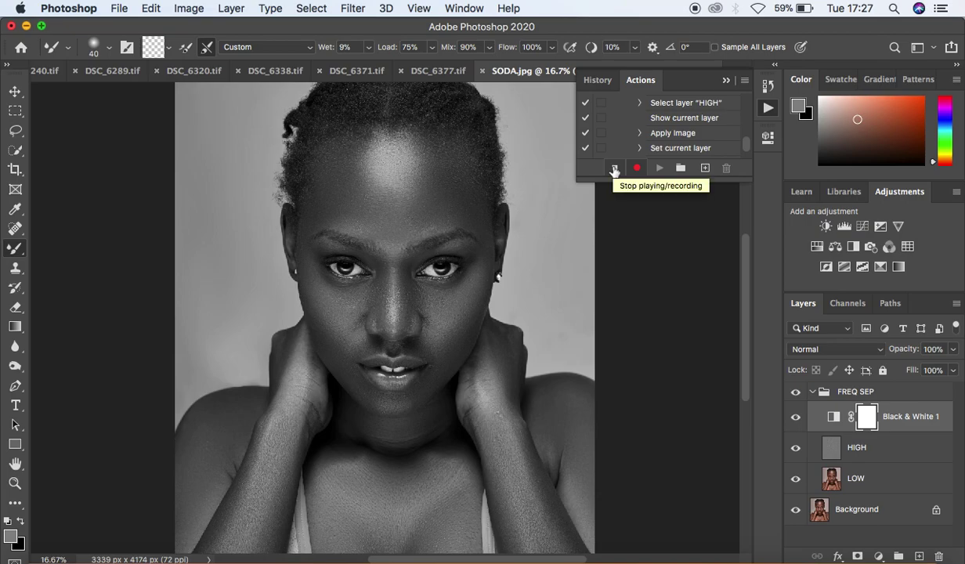
click(614, 170)
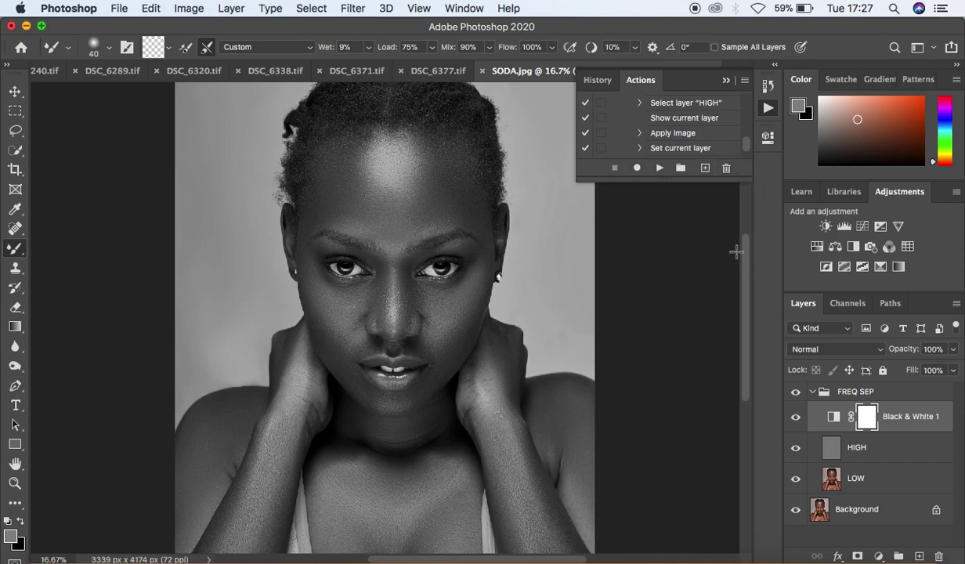
Step: Review the recorded FS 8bit steps, then delete the FREQ SEP group
drag(746, 142, 749, 144)
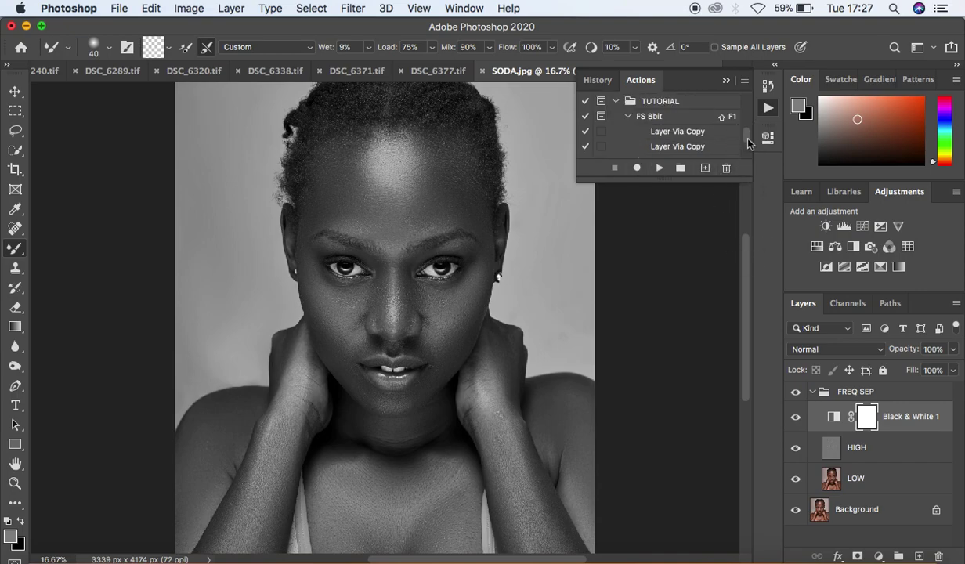
click(627, 116)
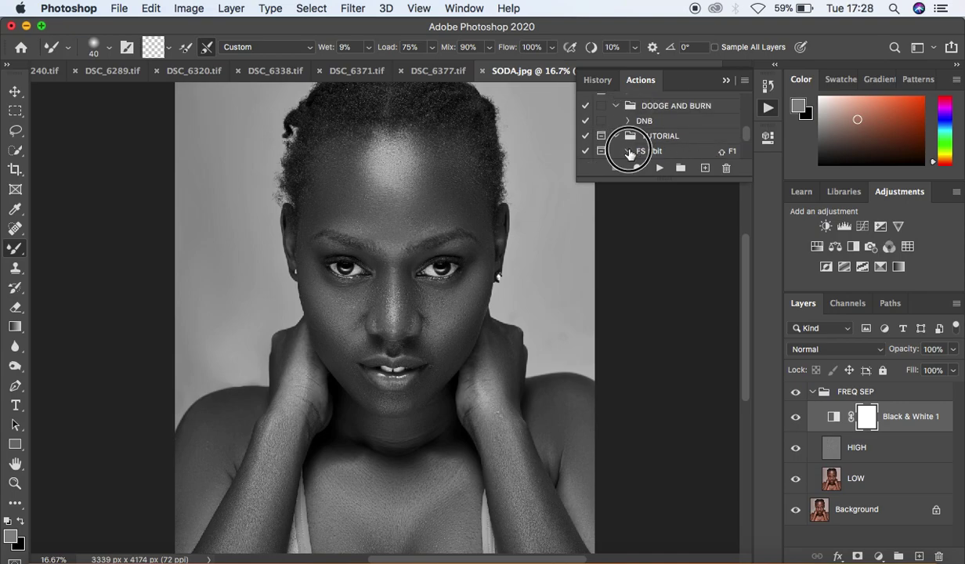
click(627, 151)
mouse_move(748, 135)
mouse_down()
mouse_move(747, 147)
mouse_move(745, 132)
mouse_up()
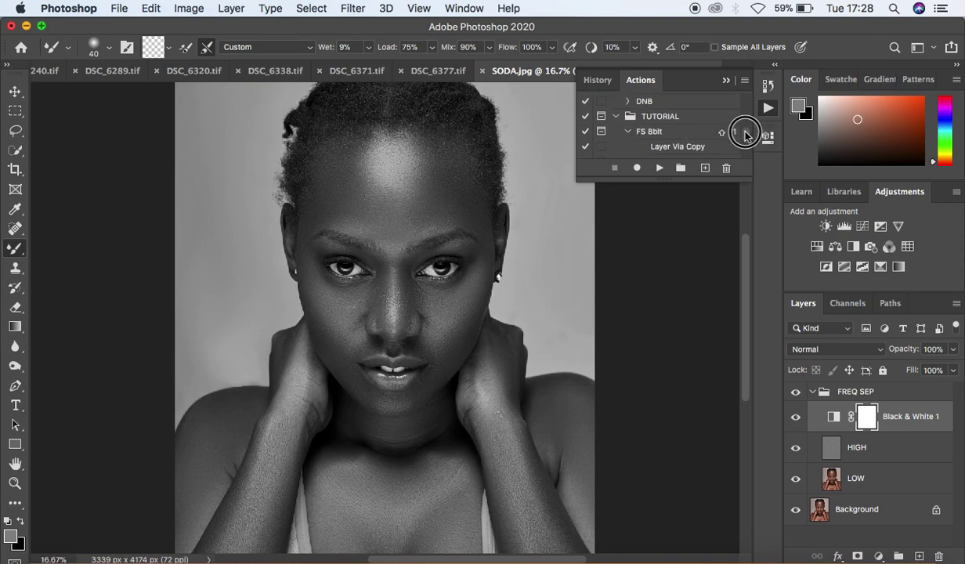
click(627, 133)
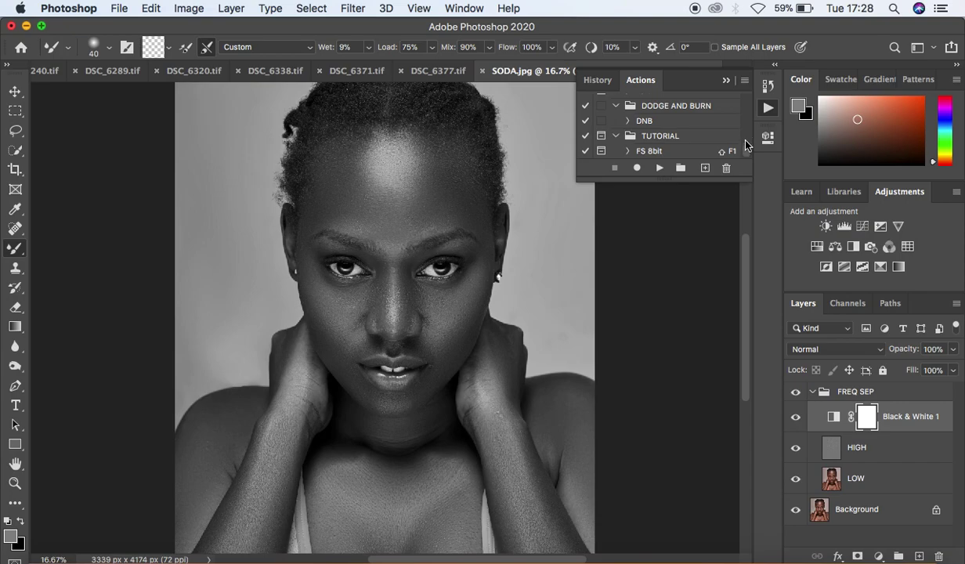
drag(903, 393, 940, 555)
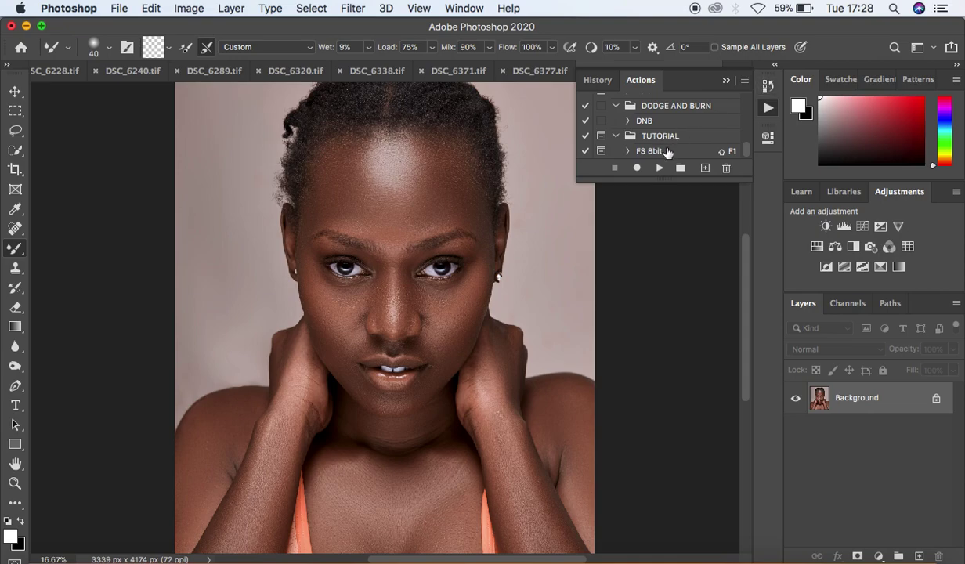
Step: Play the FS 8bit action from the Actions panel
click(637, 153)
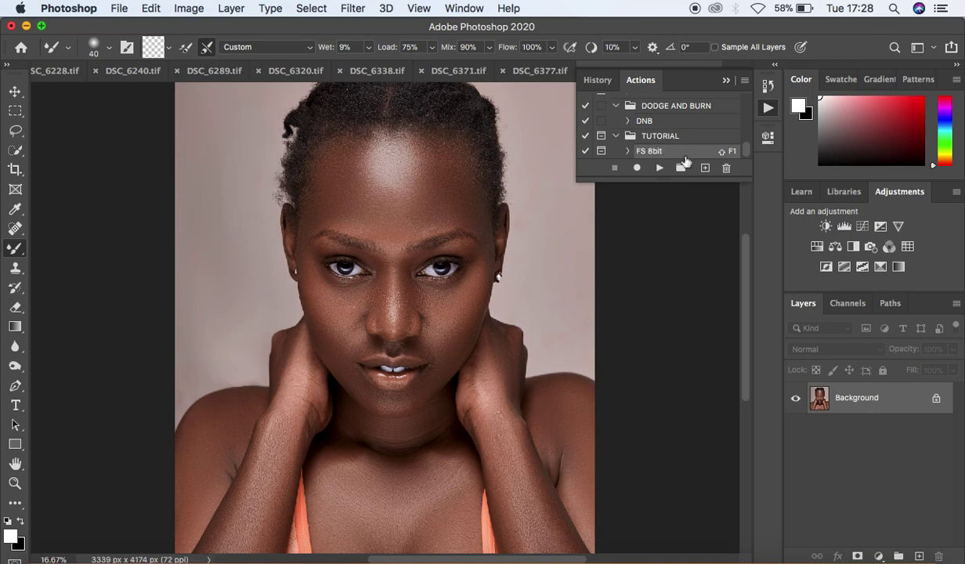
click(659, 168)
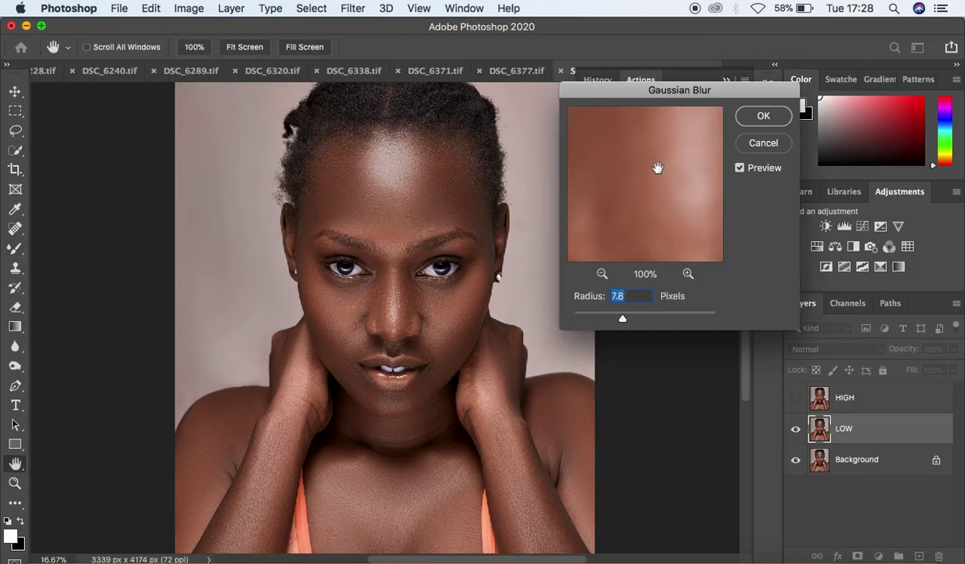
drag(688, 100, 699, 87)
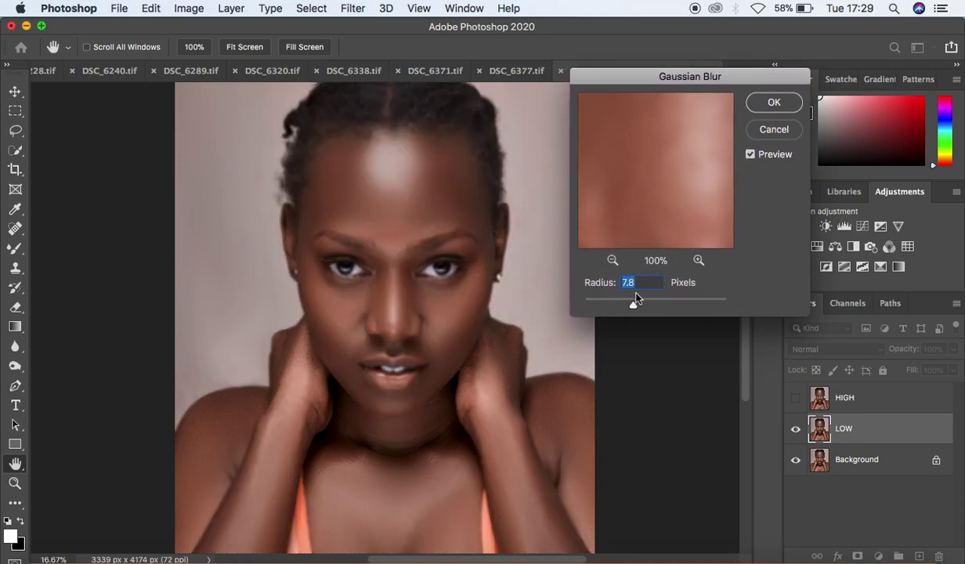
Step: Set the Gaussian Blur radius for LOW to 6.4 pixels
drag(631, 304, 587, 304)
drag(655, 218, 678, 210)
click(612, 259)
click(612, 259)
drag(589, 304, 624, 304)
drag(673, 195, 643, 177)
drag(625, 305, 629, 307)
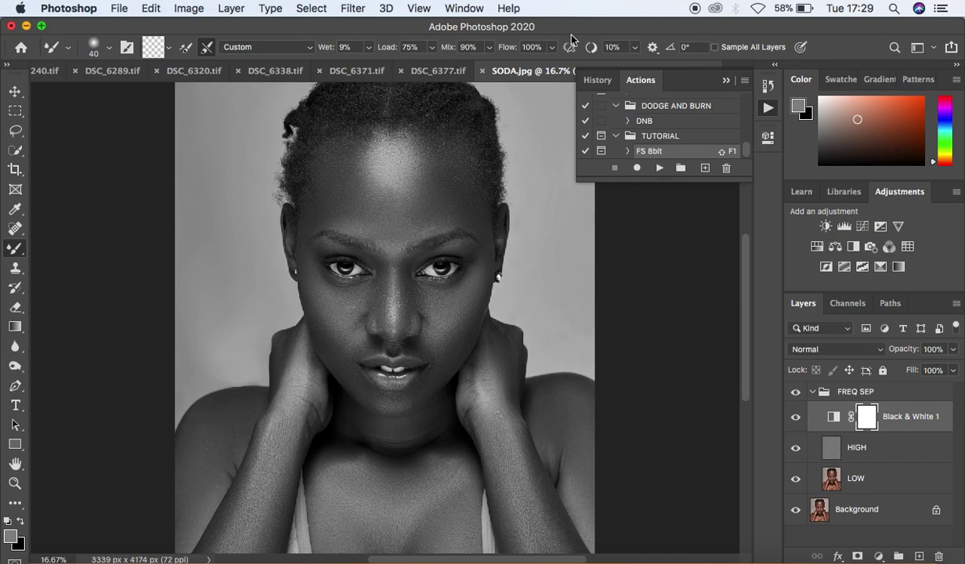
Step: Collapse the Actions panel and the FREQ SEP group, and zoom out to show the whole portrait
click(702, 78)
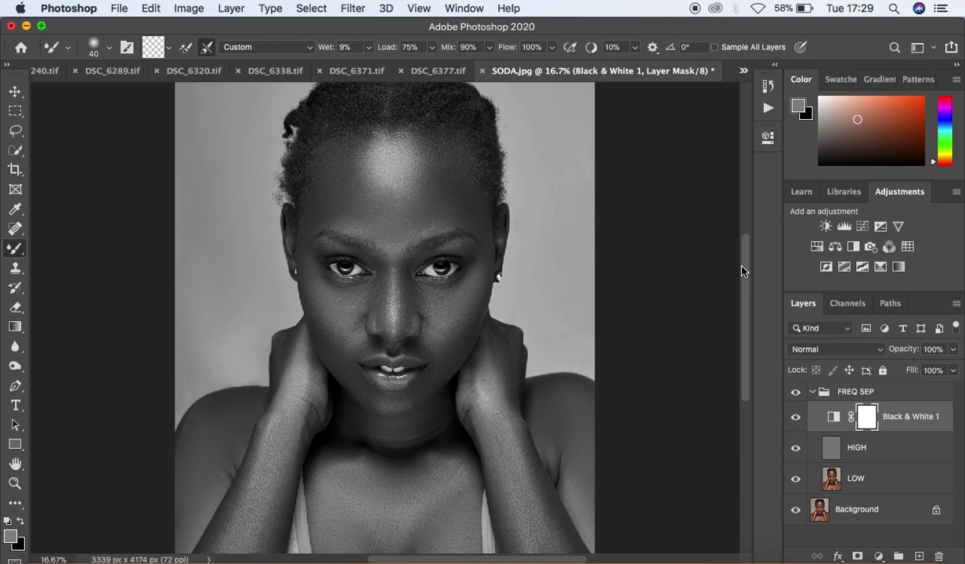
click(812, 393)
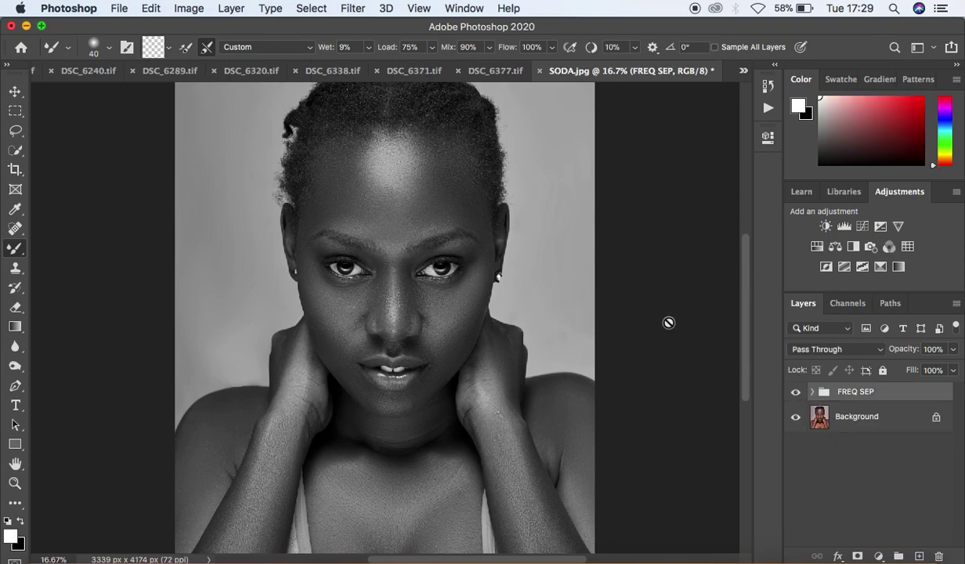
key(super+minus)
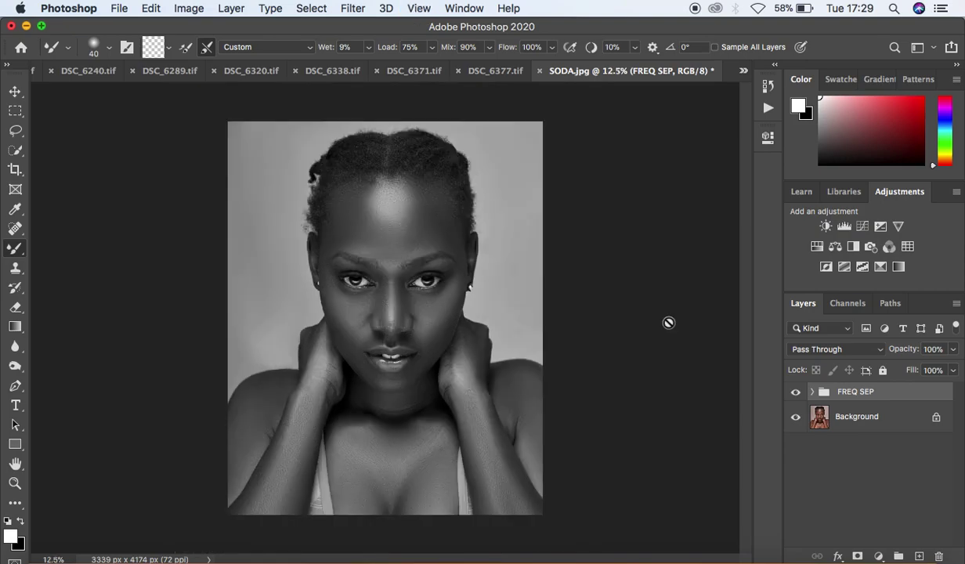